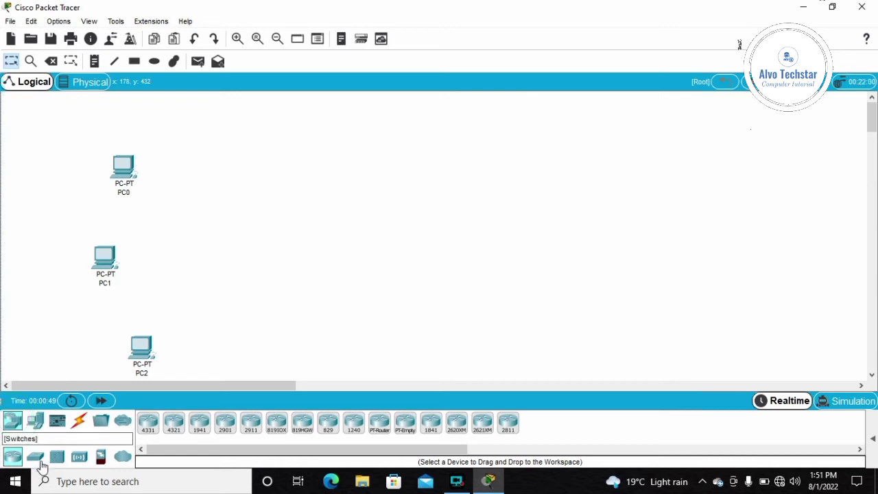
Place a 2960-24TT switch in the workspace beside PC1 and leave its device window closed
left_click_drag(35, 461, 199, 261)
left_click(198, 257)
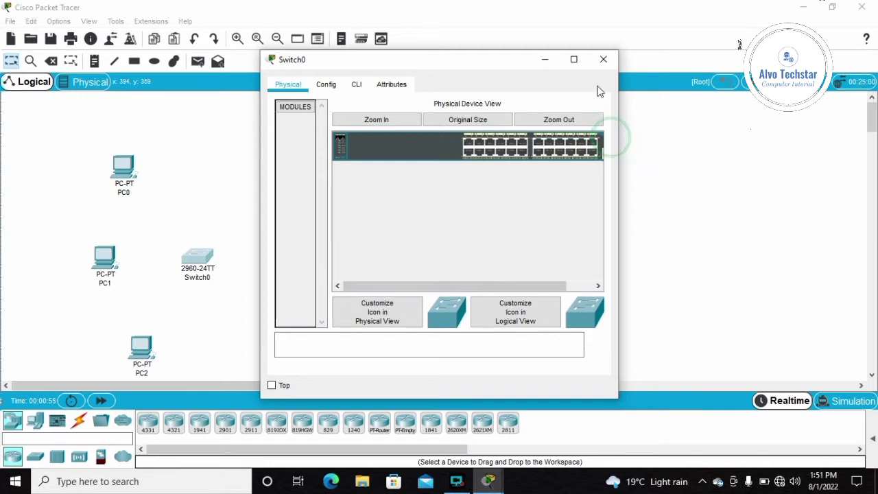
left_click(603, 59)
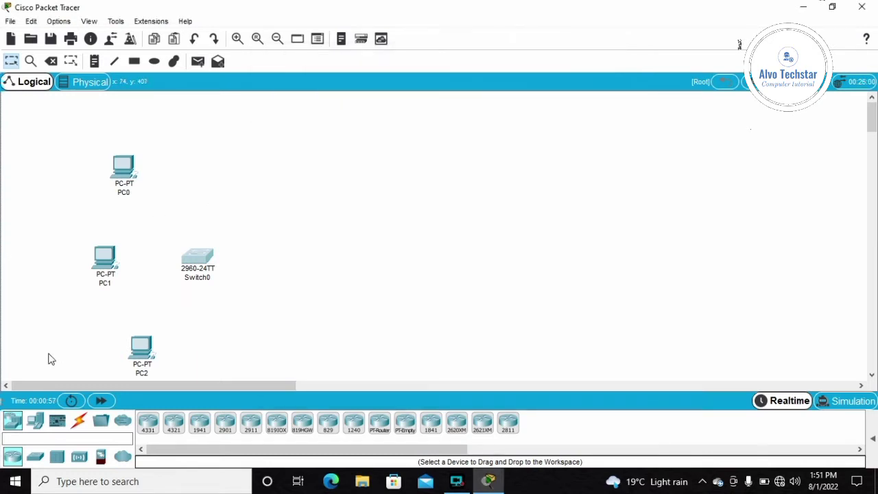
Add three PC-PT end devices in a column on the far side of the workspace, opposite the existing PCs
left_click(36, 425)
left_click(148, 421)
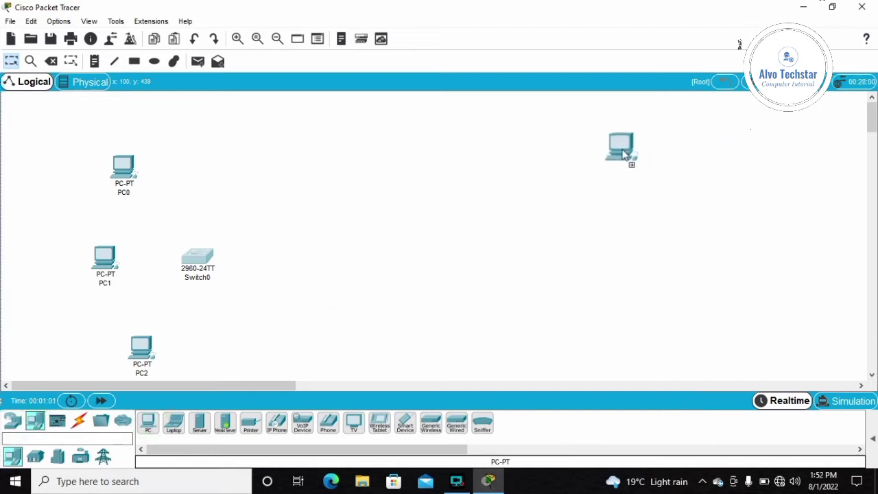
left_click(623, 153)
left_click(147, 422)
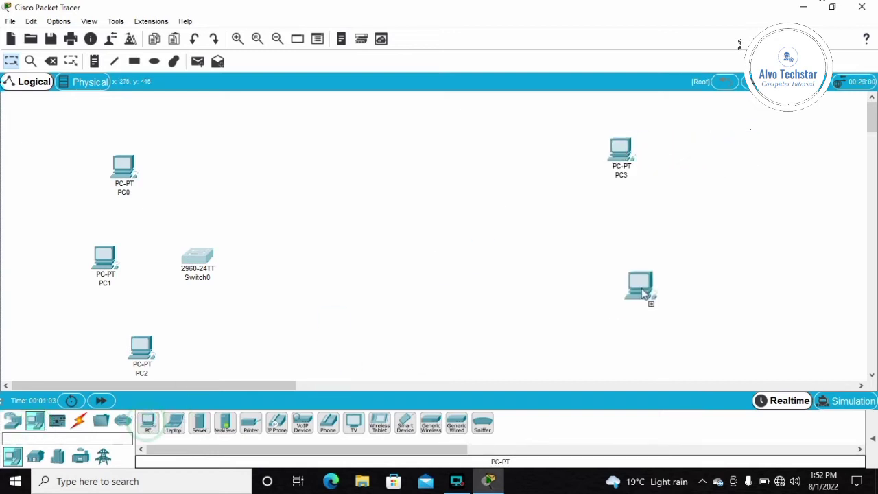
left_click(644, 230)
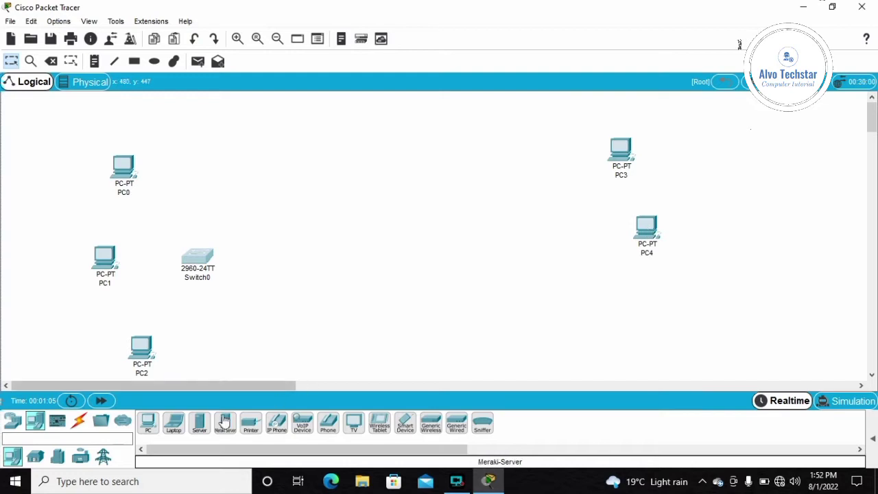
left_click(148, 424)
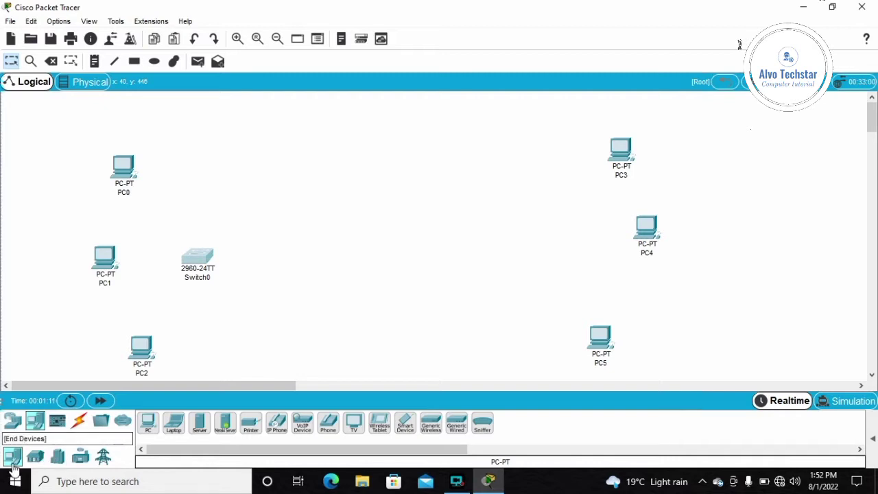
Place a second 2960-24TT switch just inward of the new group of PCs, facing the first switch
left_click(35, 458)
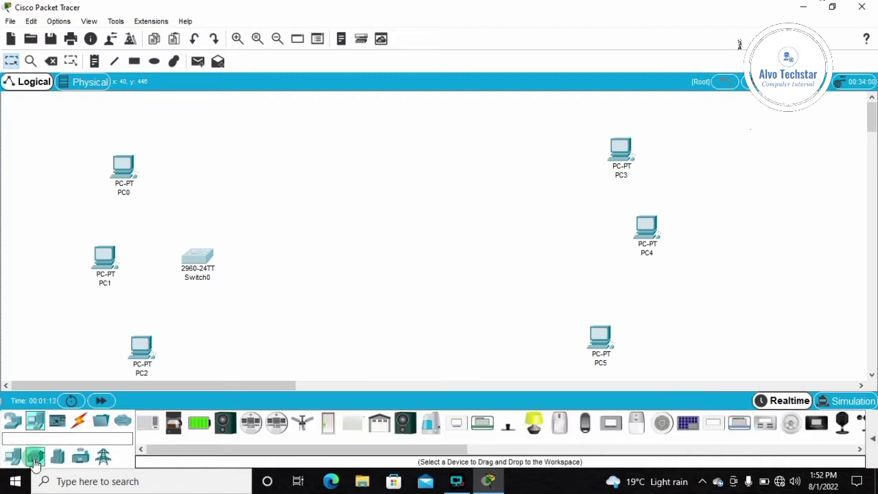
left_click(12, 420)
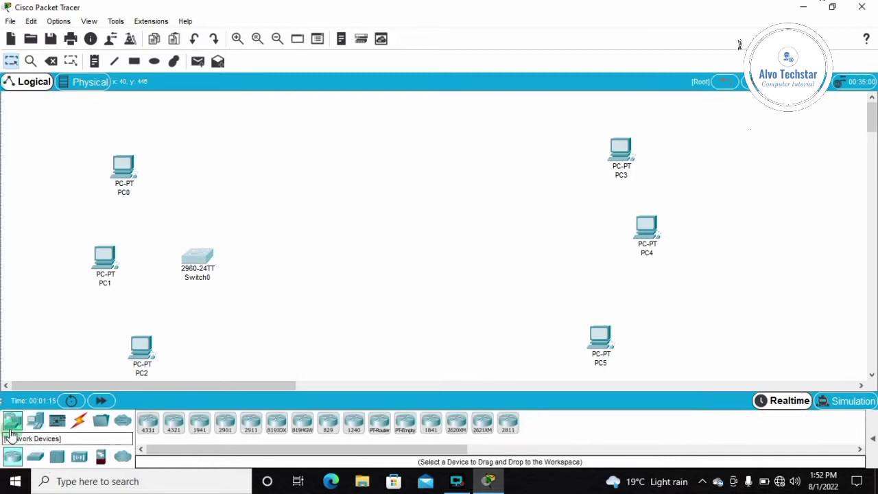
left_click_drag(45, 458, 548, 243)
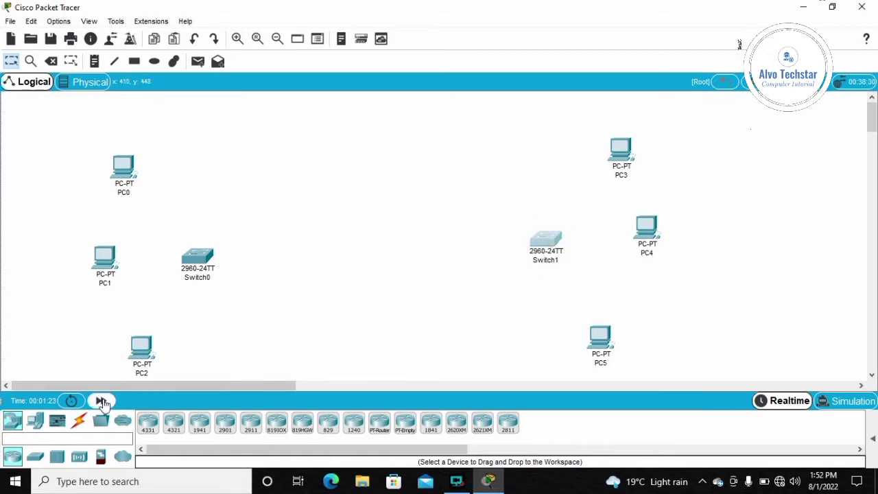
Connect PC0, PC1 and PC2 to Switch0 using the automatically chosen connection type
left_click(80, 426)
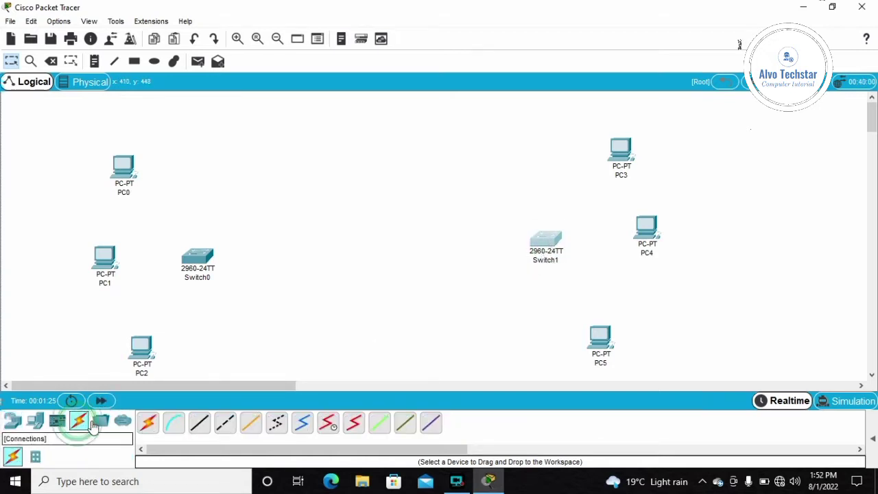
left_click(148, 424)
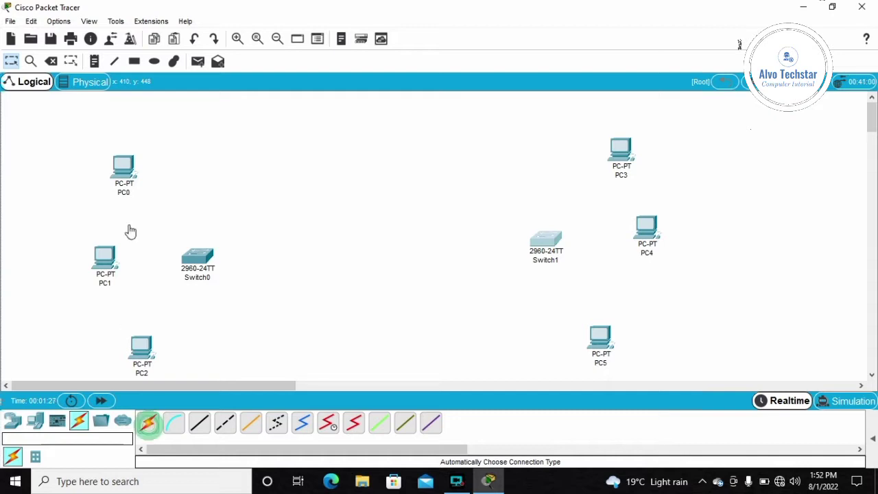
left_click(148, 421)
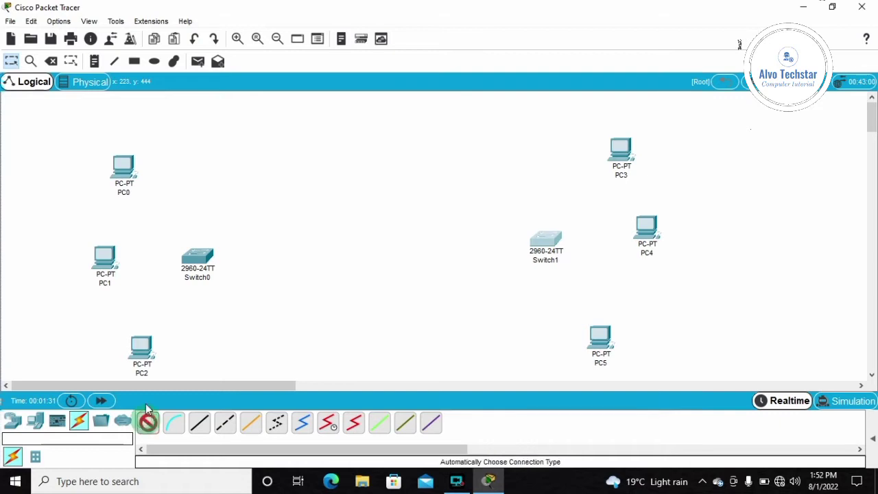
left_click(126, 182)
left_click(128, 178)
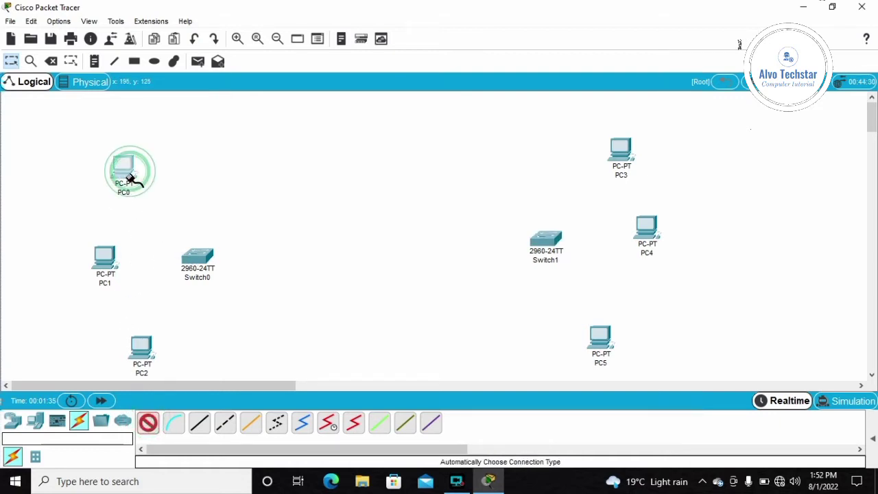
left_click(200, 262)
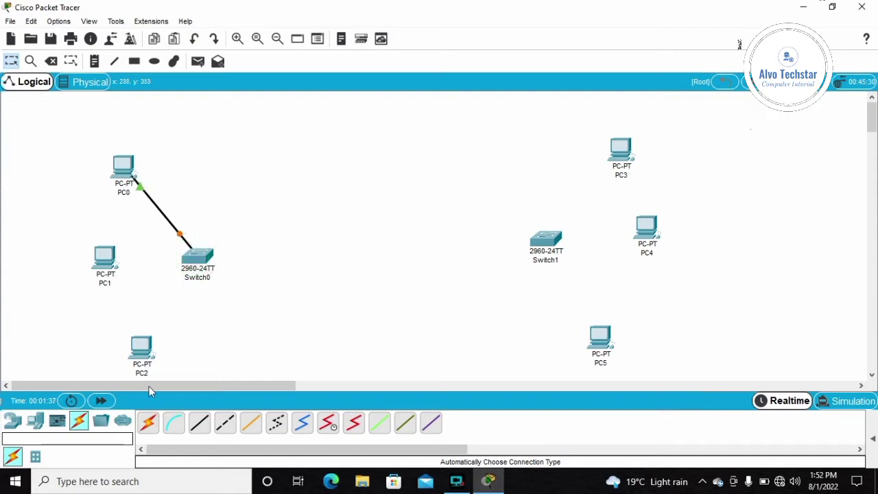
left_click(148, 422)
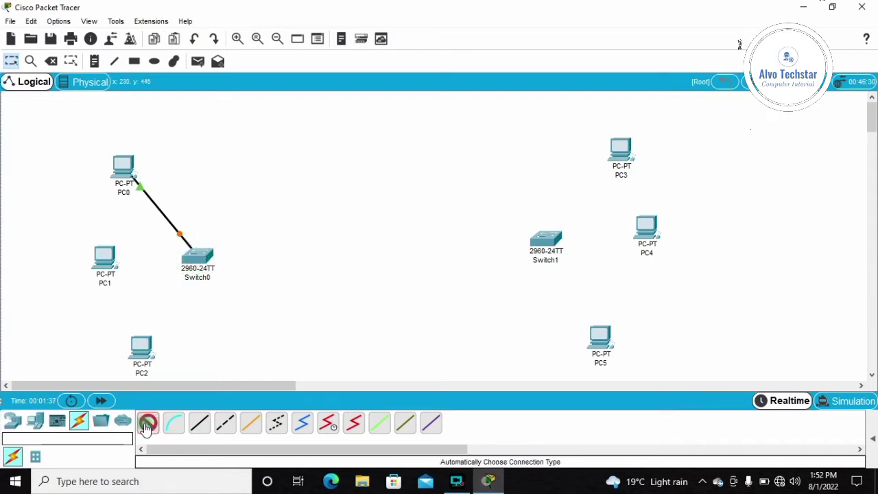
left_click(109, 257)
left_click(194, 260)
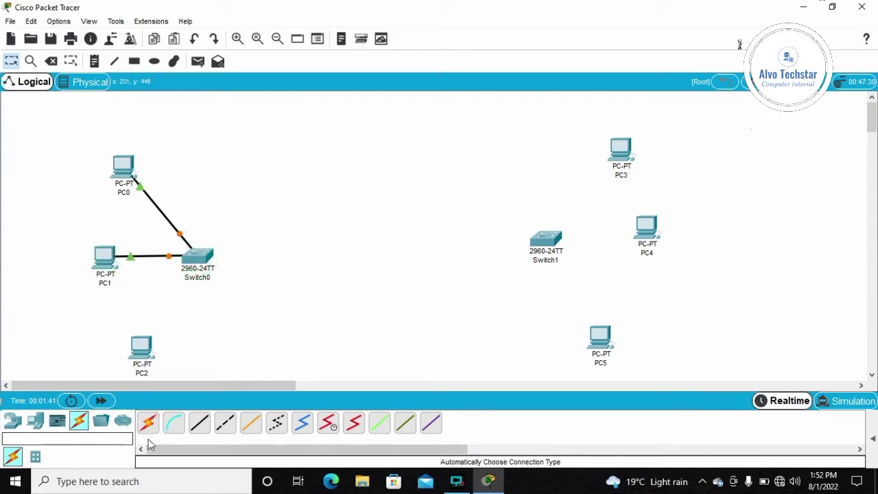
left_click(148, 422)
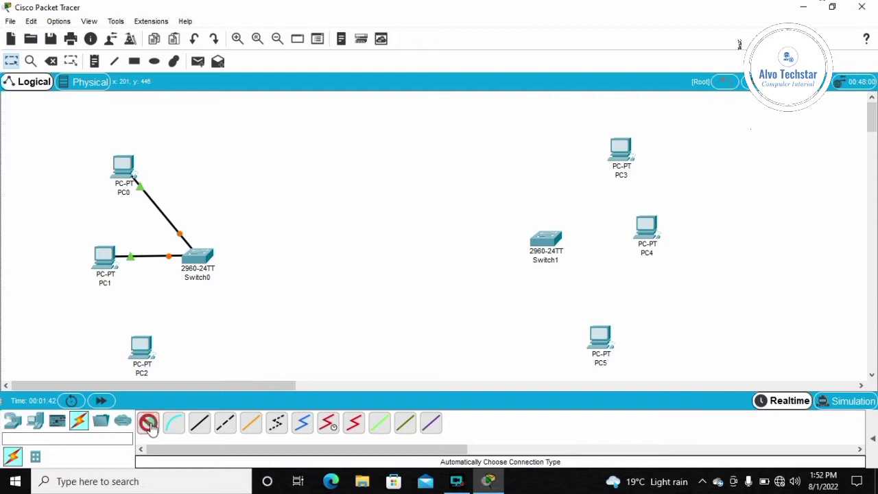
left_click(152, 344)
left_click(196, 260)
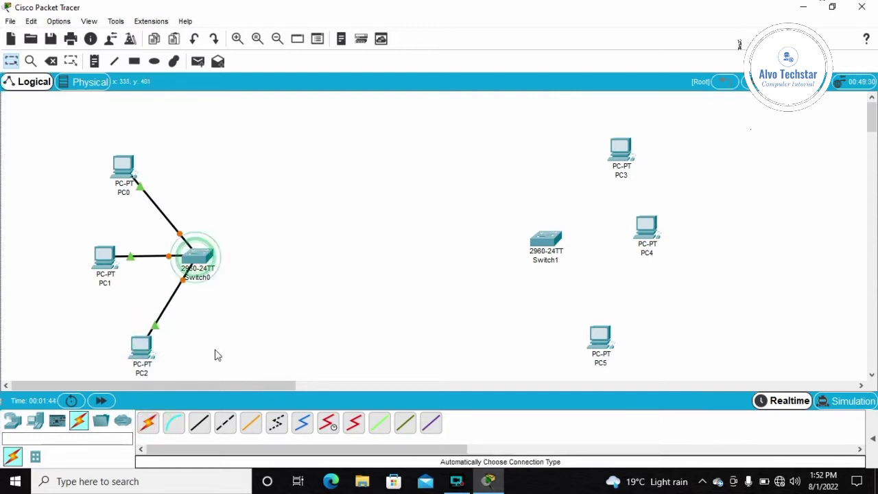
Connect PC3, PC4 and PC5 to Switch1 using the automatically chosen connection type
left_click(148, 422)
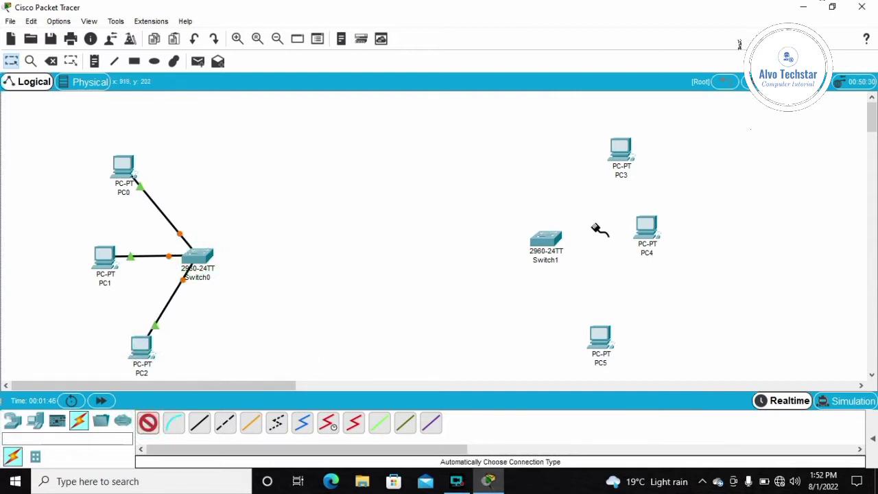
left_click(620, 152)
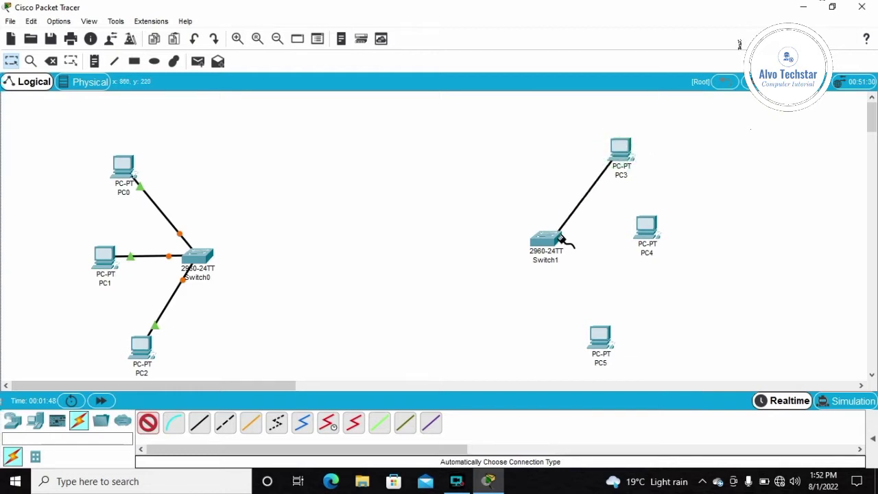
left_click(547, 239)
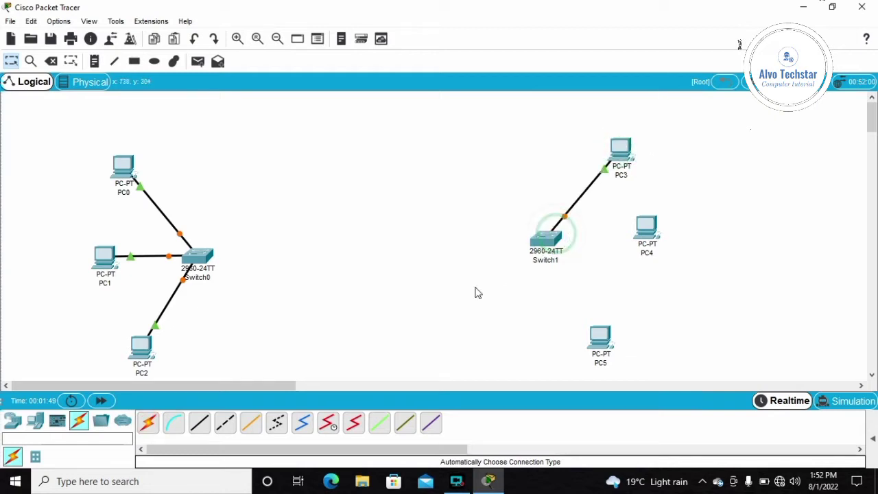
left_click(148, 421)
left_click(149, 422)
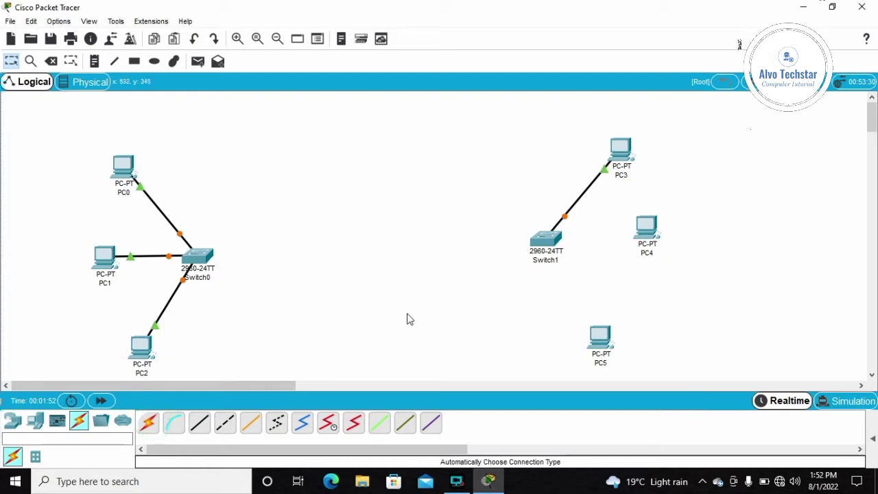
left_click(148, 422)
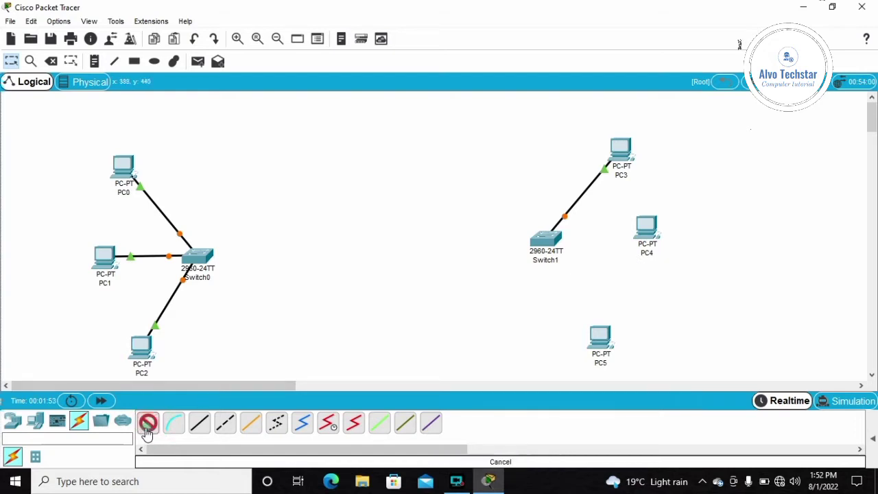
left_click(641, 238)
left_click(545, 239)
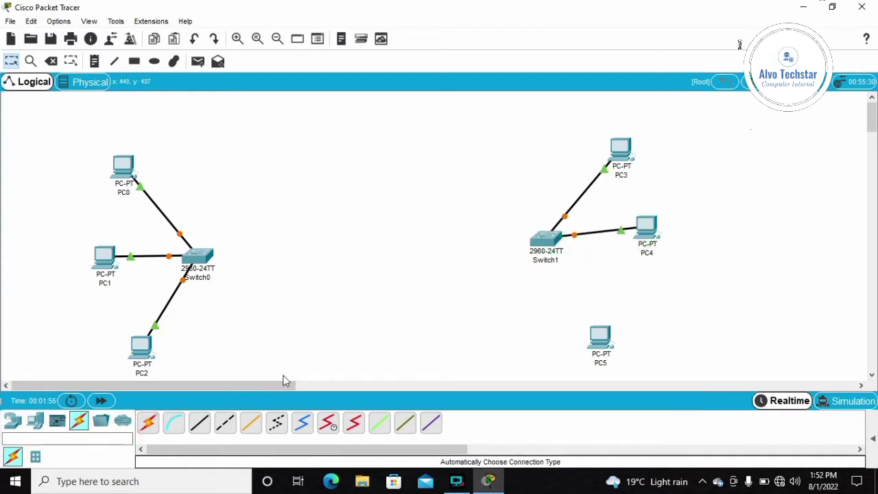
left_click(148, 422)
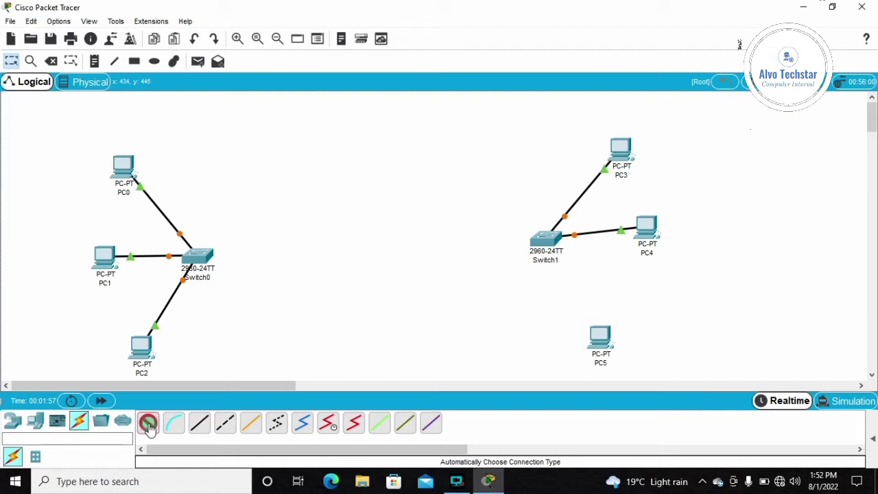
left_click(589, 336)
left_click(552, 245)
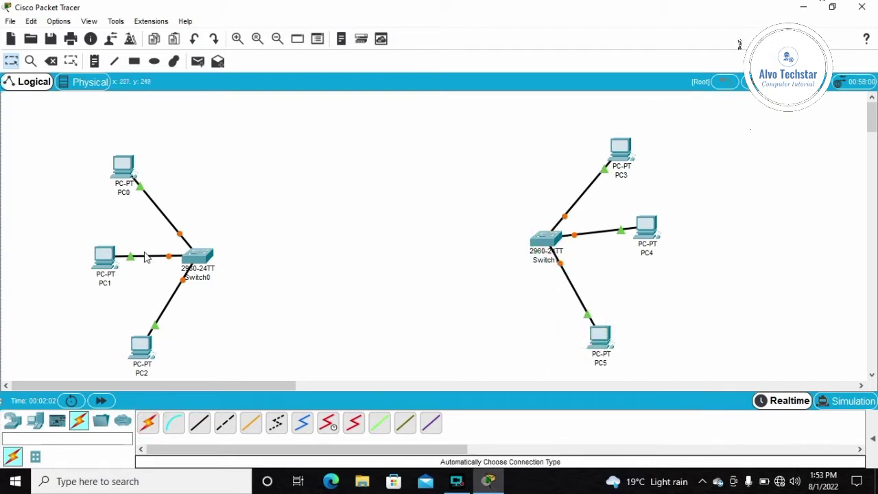
Tidy the layout by slightly repositioning Switch0, PC0, PC1, PC2 and Switch1
left_click_drag(184, 255, 188, 239)
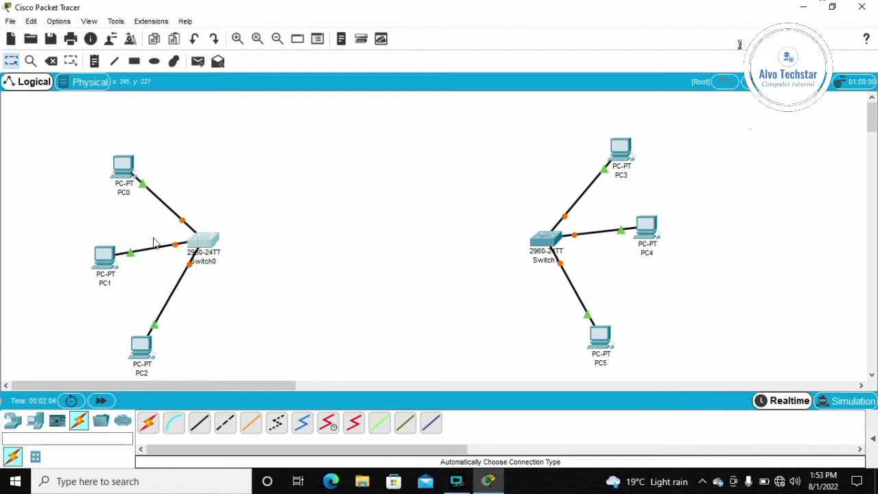
left_click_drag(125, 174, 116, 151)
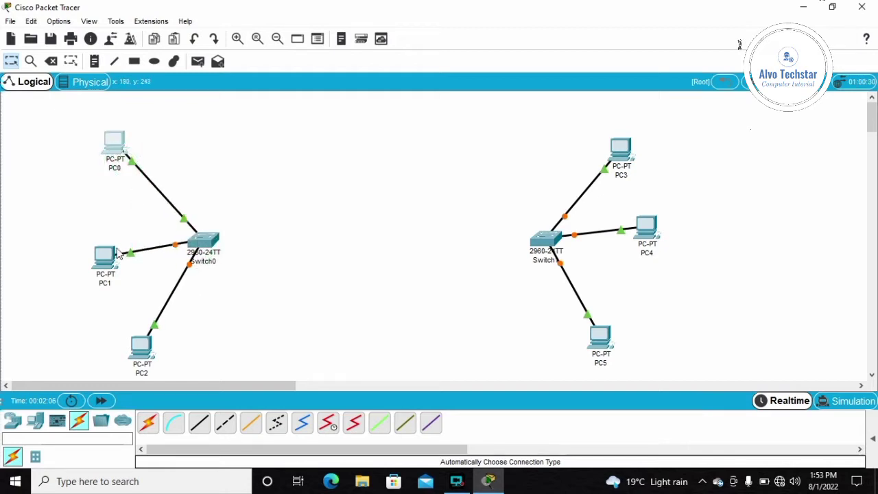
left_click_drag(110, 262, 98, 246)
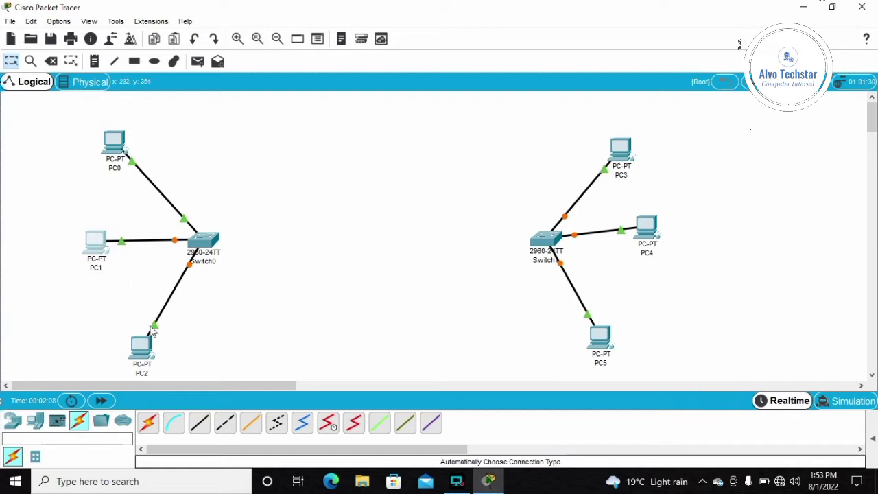
left_click_drag(143, 347, 127, 336)
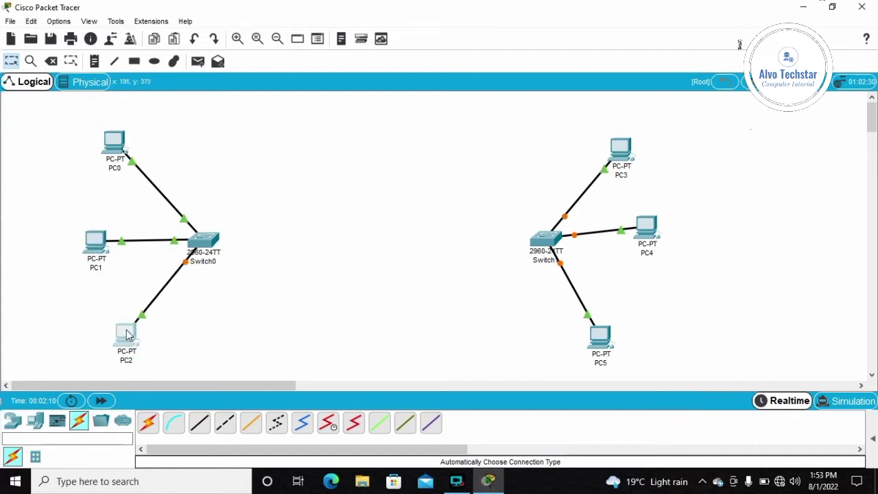
left_click_drag(543, 241, 541, 234)
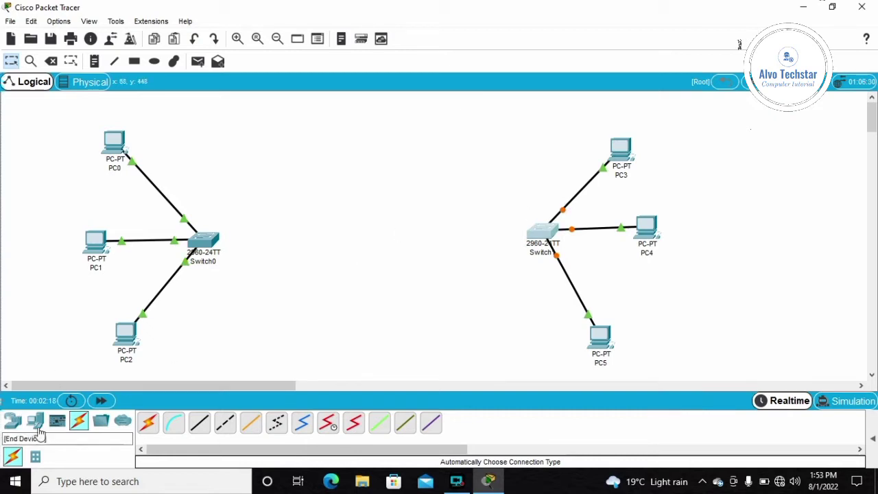
Place two 1841 routers side by side between the two switches and align them in a row
left_click(14, 421)
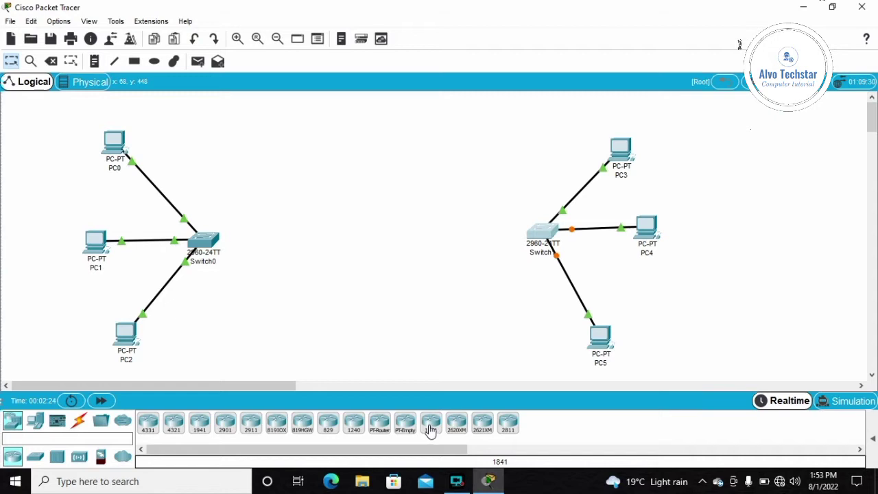
left_click_drag(430, 429, 317, 251)
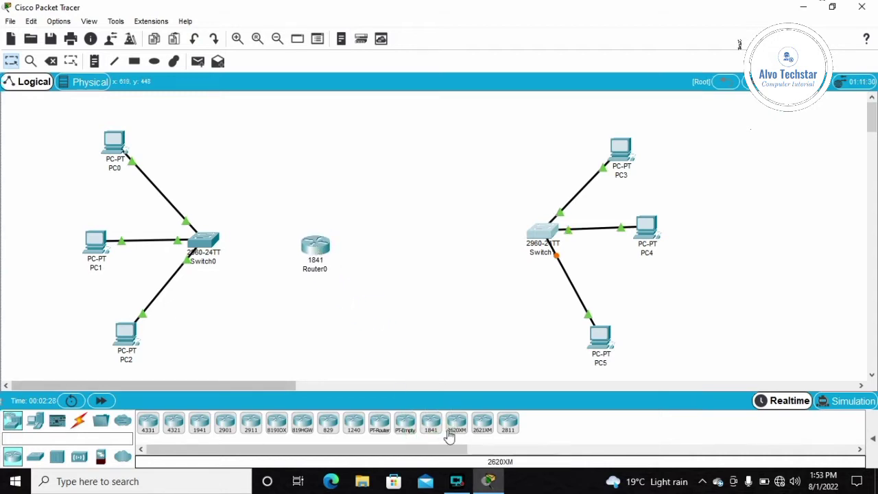
left_click_drag(430, 429, 419, 244)
left_click_drag(314, 253, 311, 247)
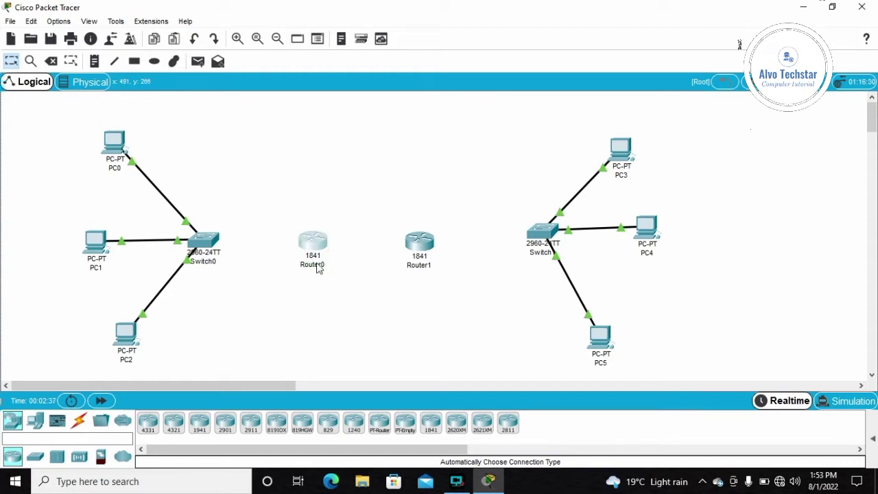
mouse_move(317, 269)
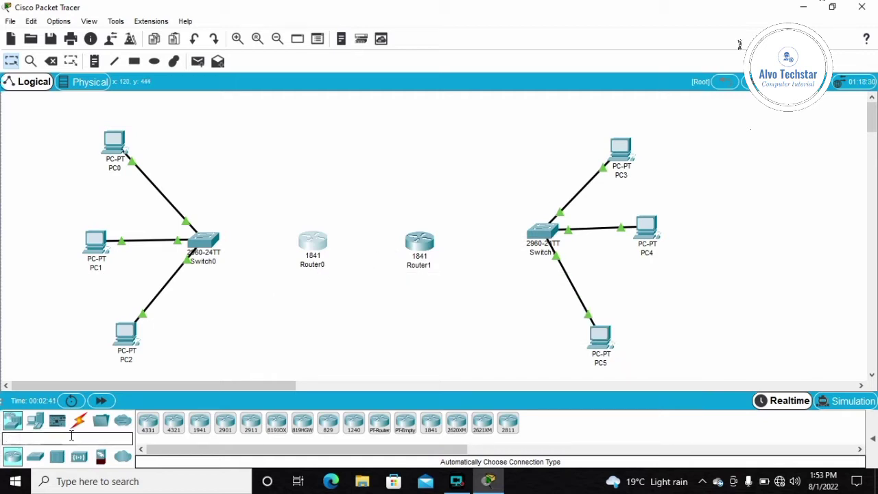
Connect Switch0 to Router0 and Router0 to Router1 using the automatically chosen connection type
left_click(79, 423)
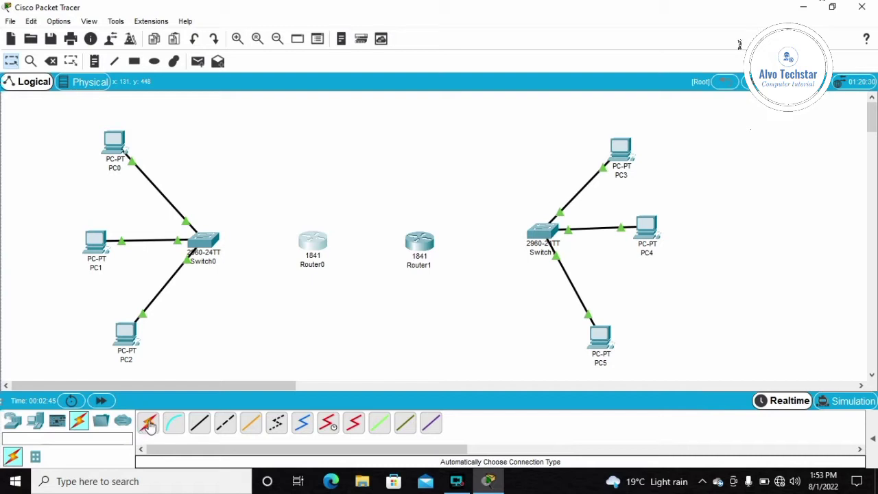
left_click(150, 426)
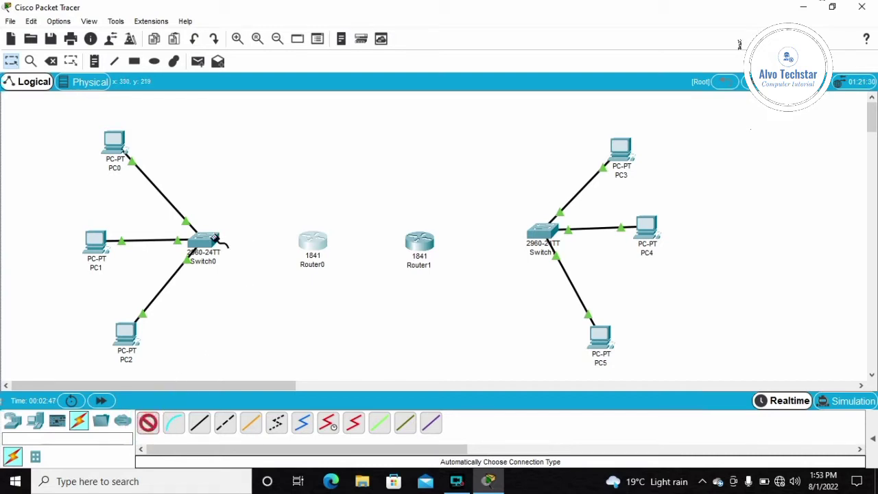
left_click(215, 236)
left_click(310, 246)
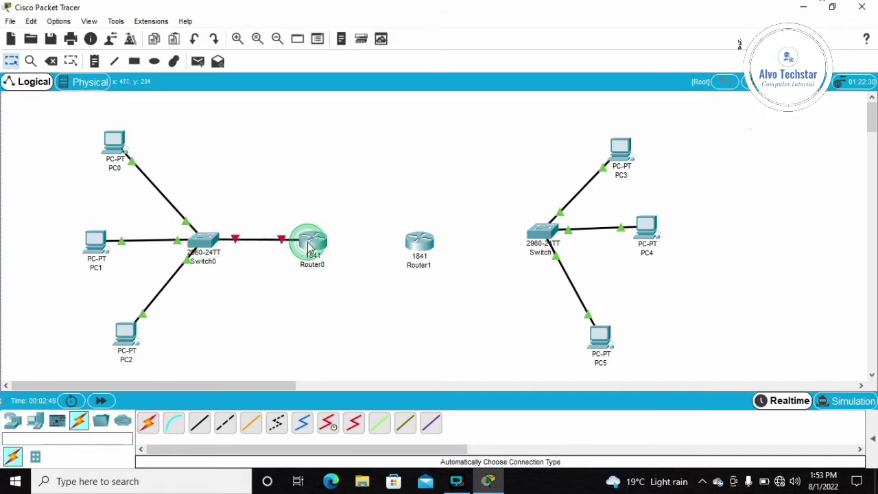
left_click(148, 426)
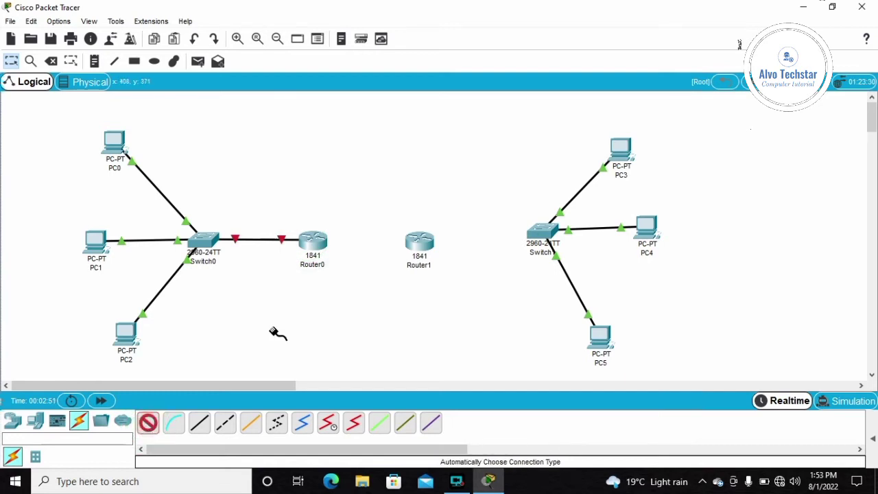
left_click(319, 243)
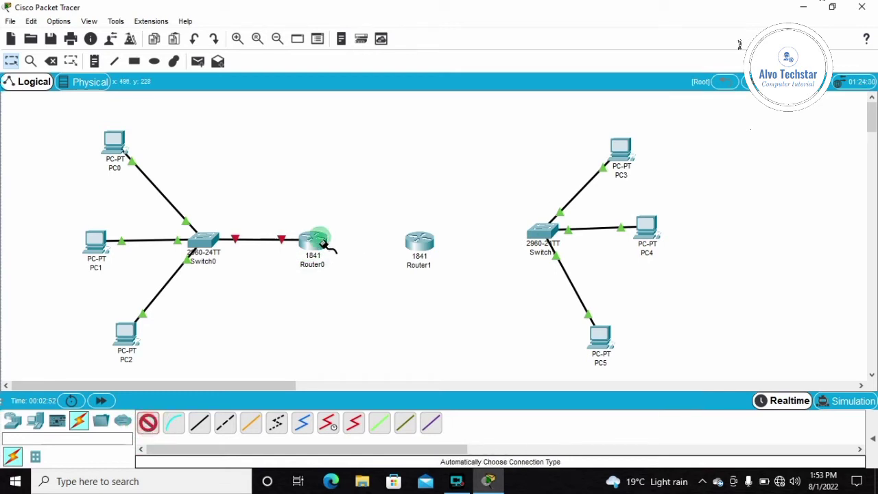
left_click(416, 246)
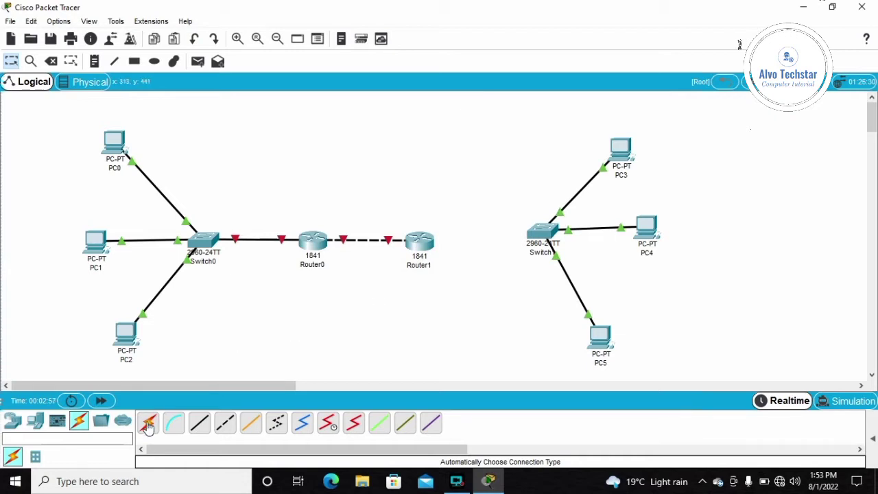
Connect Router1 to Switch1 using the automatically chosen connection type
left_click(148, 425)
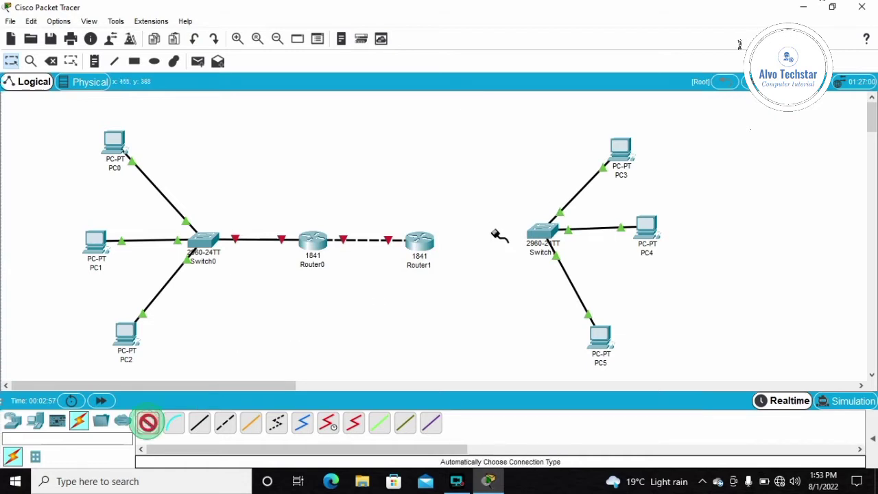
left_click(429, 241)
left_click(533, 236)
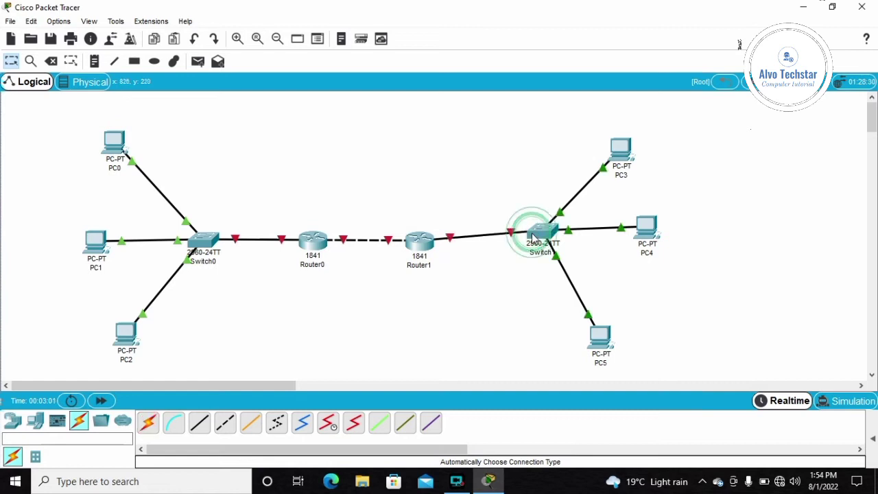
left_click(533, 236)
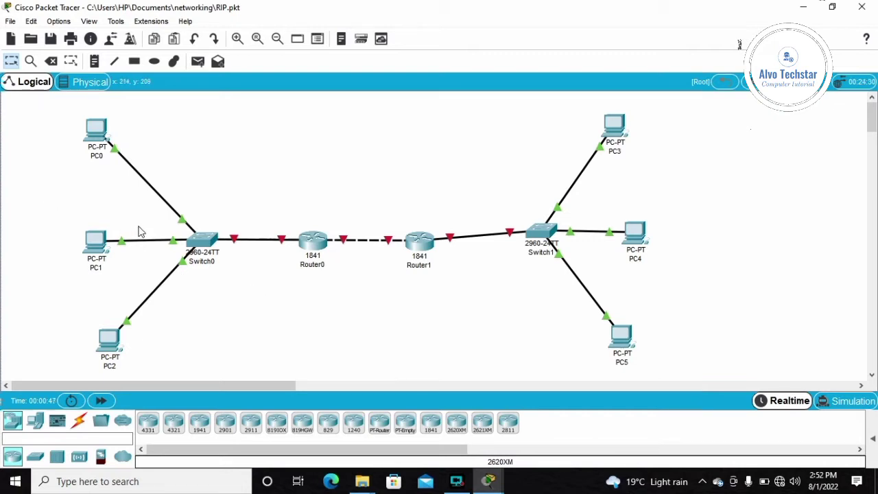
Assign PC0 the static IP address 192.168.1.2 in its IP configuration
left_click(97, 132)
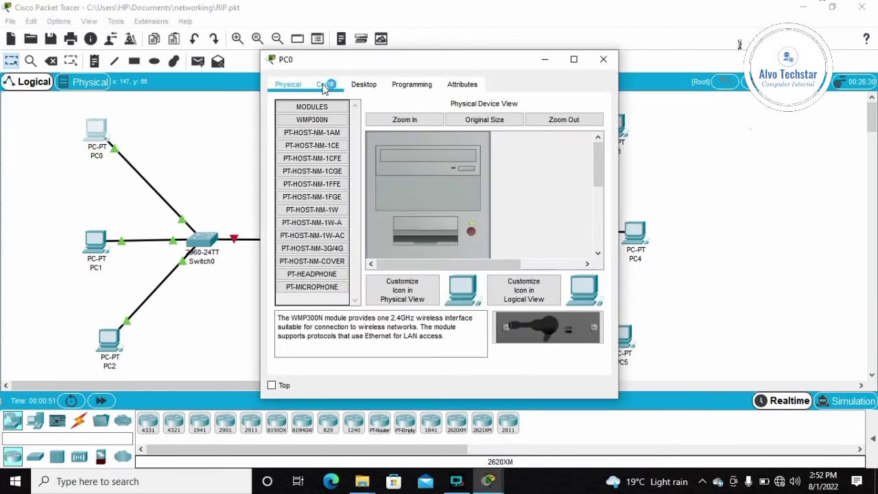
left_click(368, 91)
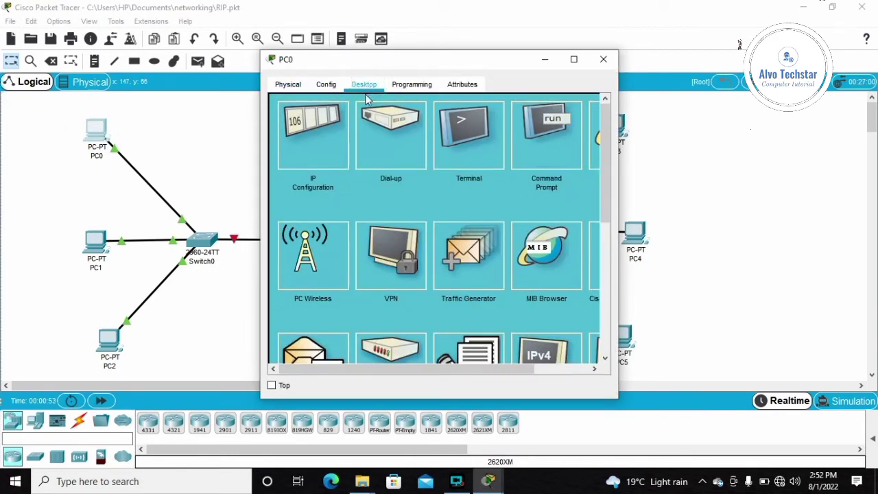
left_click(319, 152)
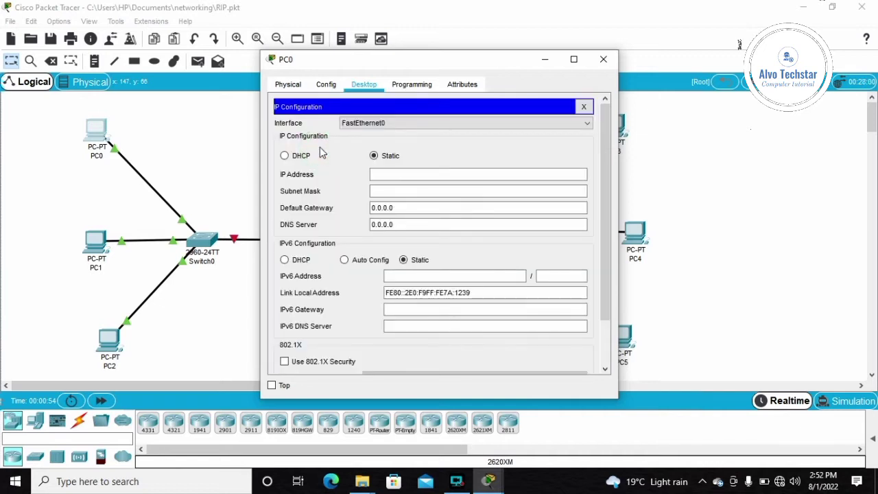
left_click(419, 173)
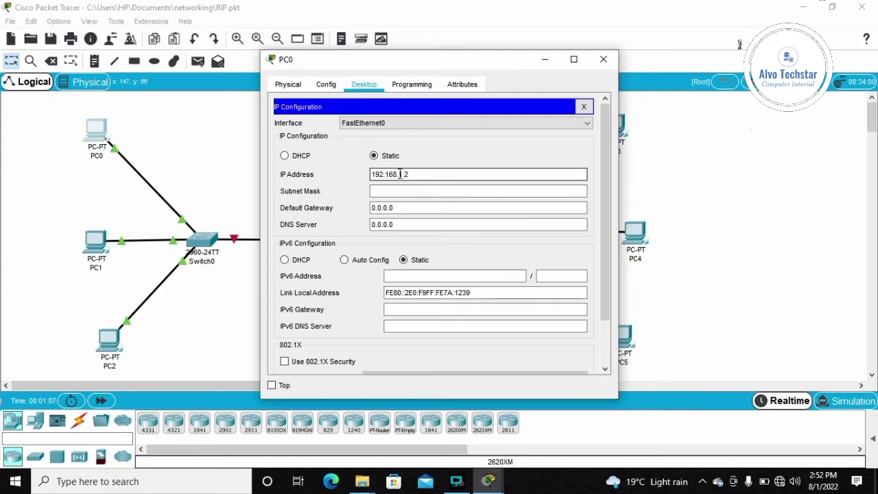
Fill in PC0's subnet mask 255.255.255.0 and set its default gateway to 192.168.1.1, reusing a copy of its IP address
left_click_drag(421, 173, 371, 178)
key("ctrl+c")
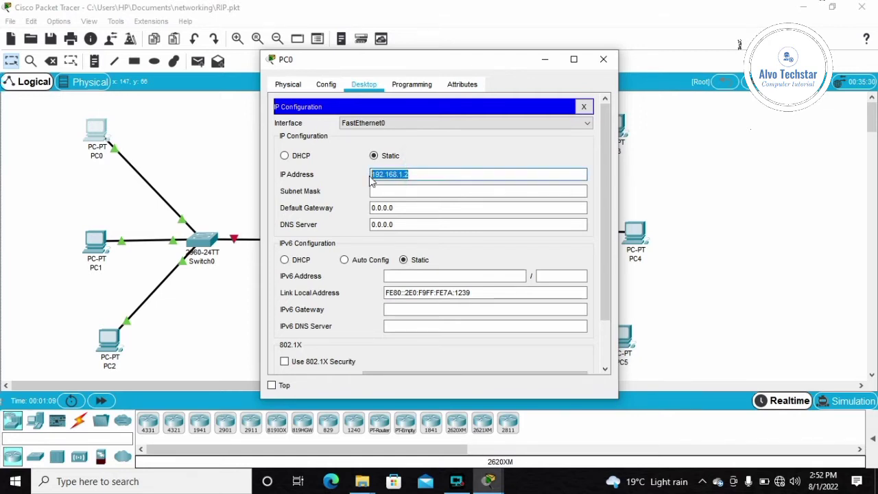
left_click(405, 190)
left_click(418, 211)
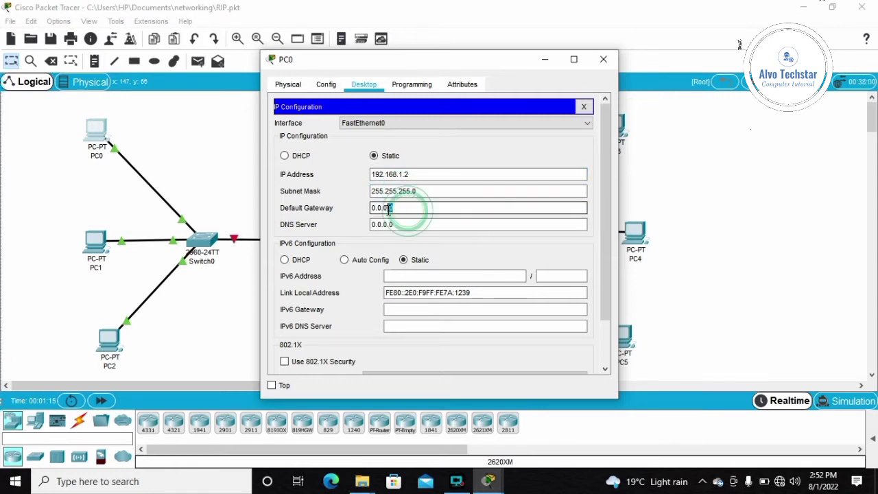
left_click_drag(402, 208, 359, 209)
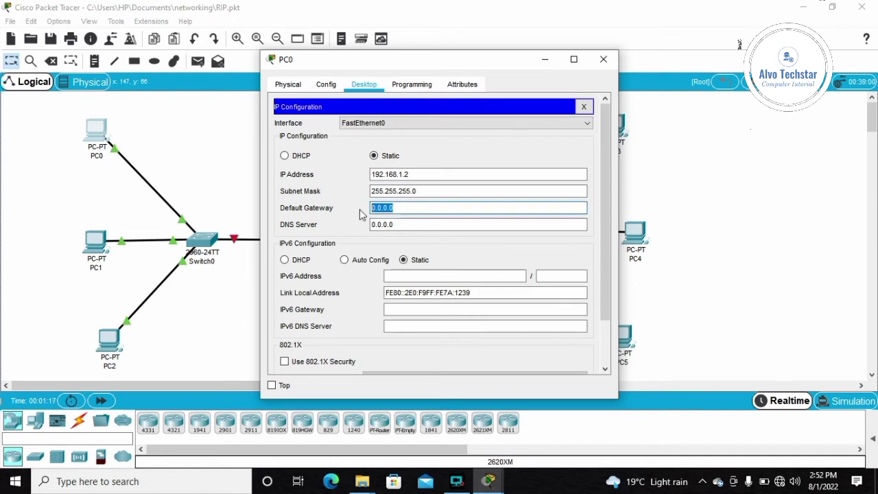
key("ctrl+v")
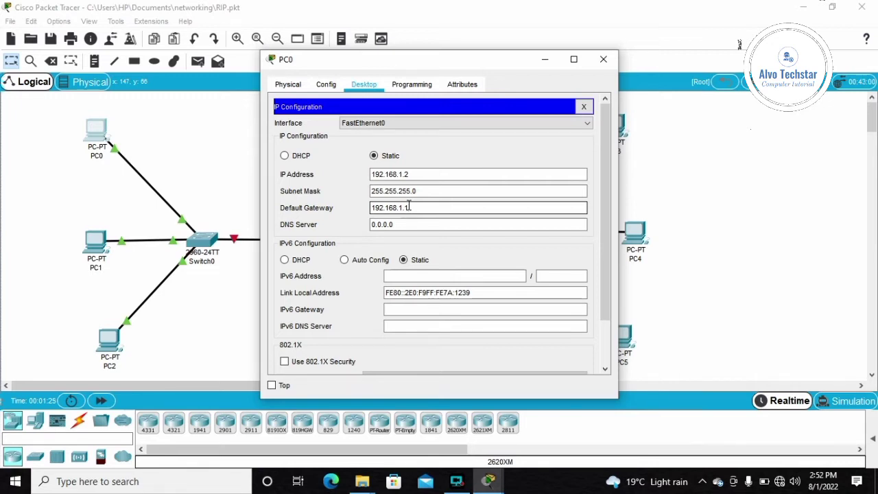
Configure PC1 with IP address 192.168.1.3, subnet mask 255.255.255.0 and the same default gateway as PC0, 192.168.1.1
double_click(412, 207)
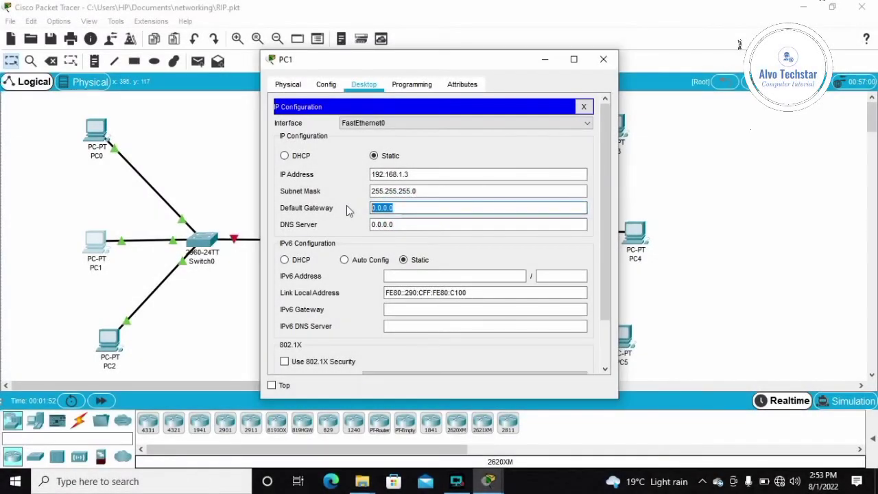
type("192.168.1.1")
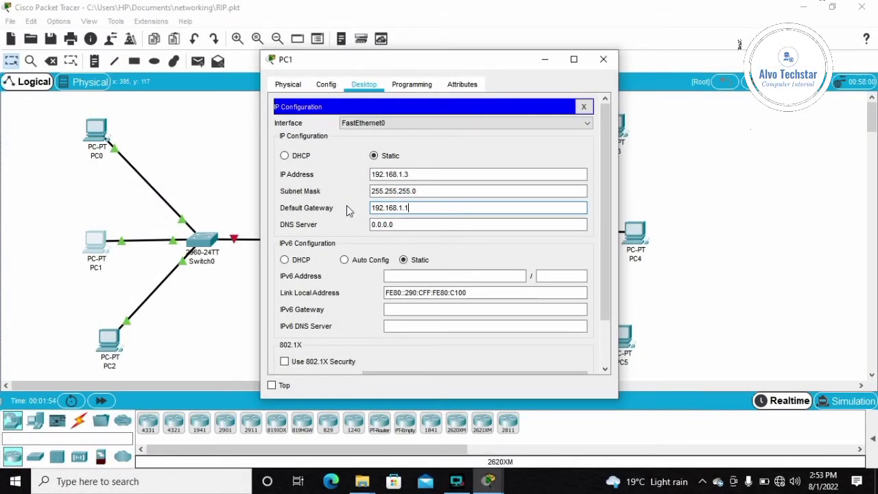
left_click(603, 60)
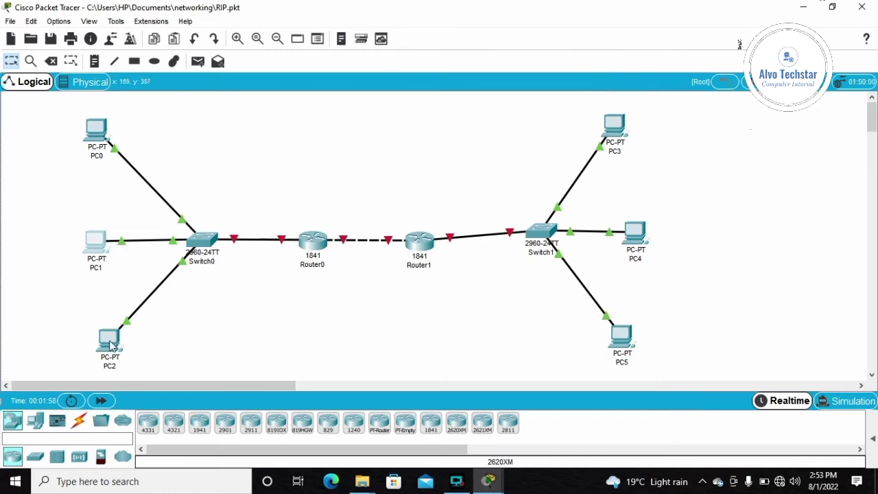
Assign PC2 the static IP address 192.168.1.4 in its IP configuration
left_click(110, 343)
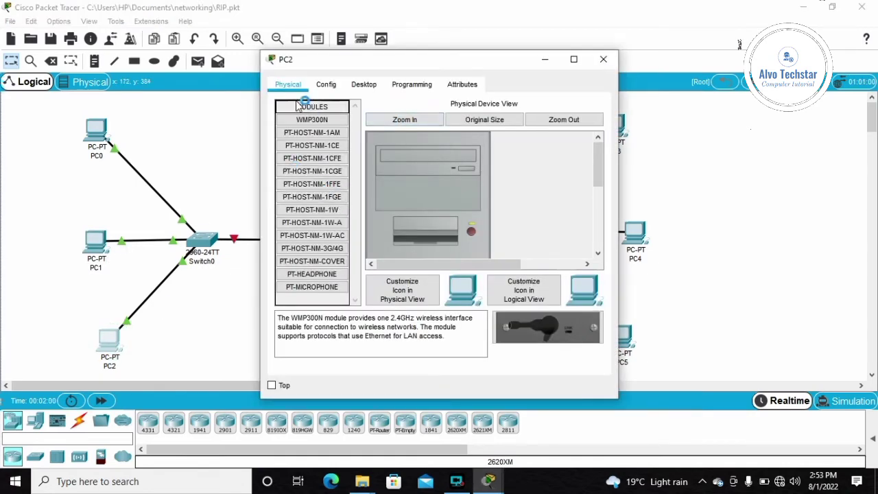
left_click(367, 84)
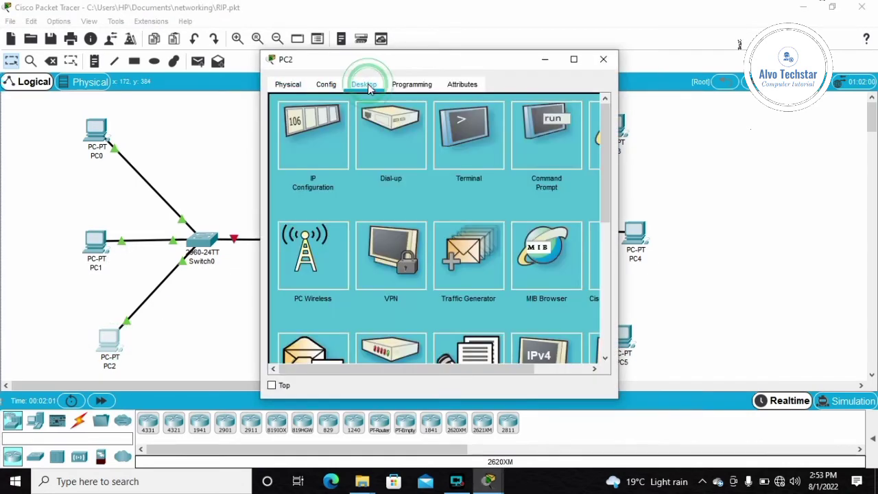
left_click(291, 134)
left_click(382, 174)
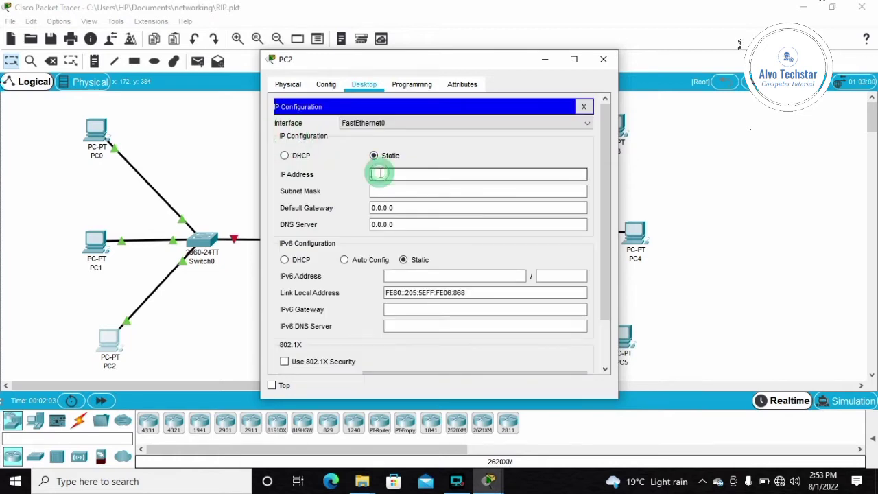
type("192.168.1.1")
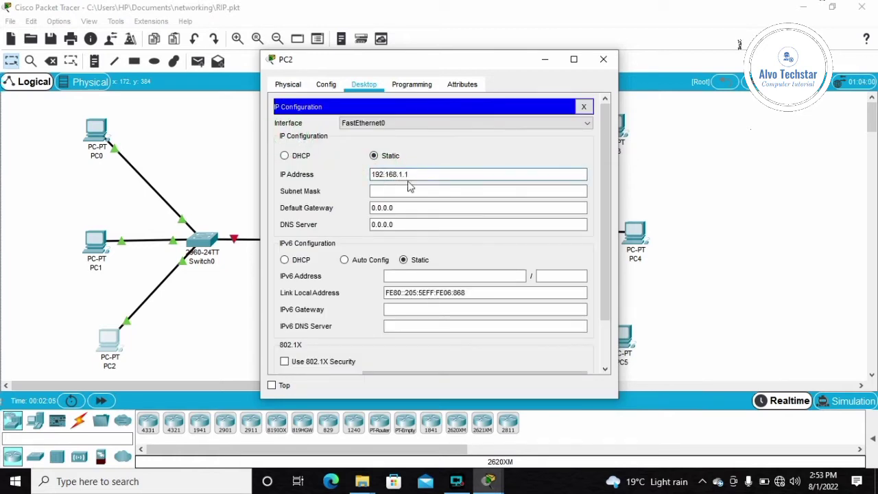
key("BackSpace")
type("4")
Fill in PC2's subnet mask 255.255.255.0, set its default gateway to 192.168.1.1 and close its configuration window
left_click(384, 190)
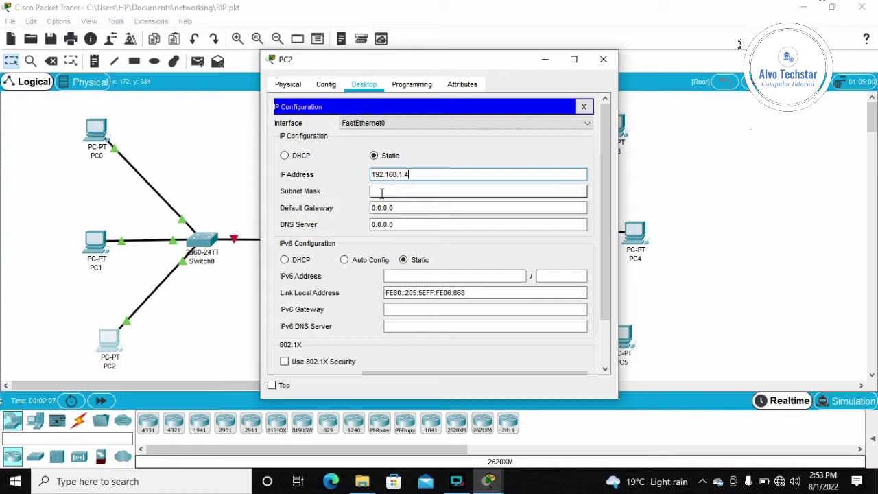
key("Tab")
type("192.168.1.1")
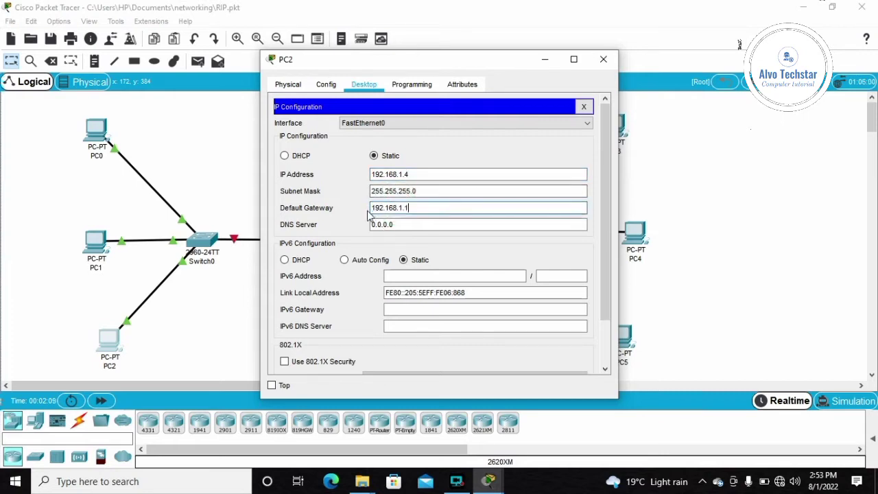
left_click(603, 59)
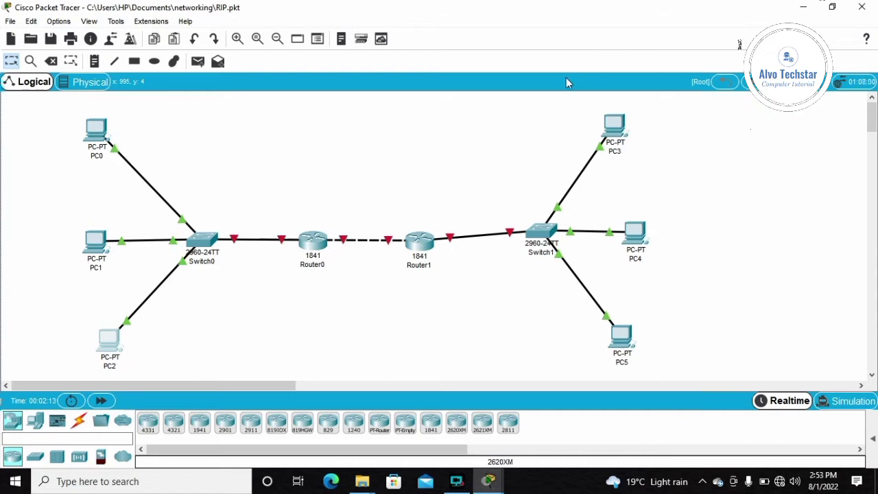
Assign PC3 the static IP address 192.168.10.2 in its IP configuration
left_click(617, 130)
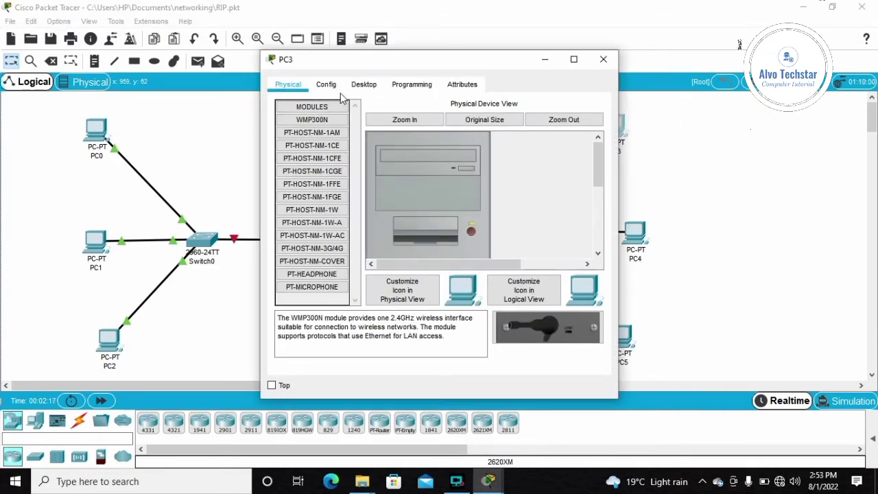
left_click(362, 85)
left_click(313, 122)
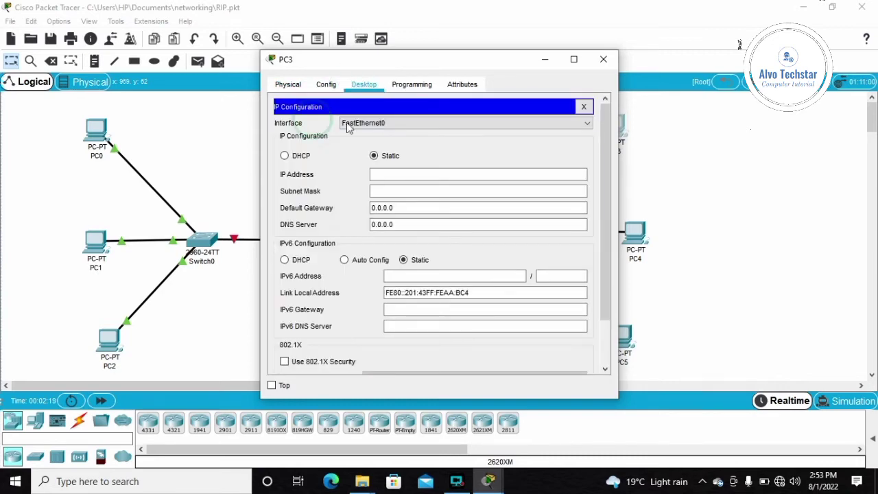
left_click(403, 174)
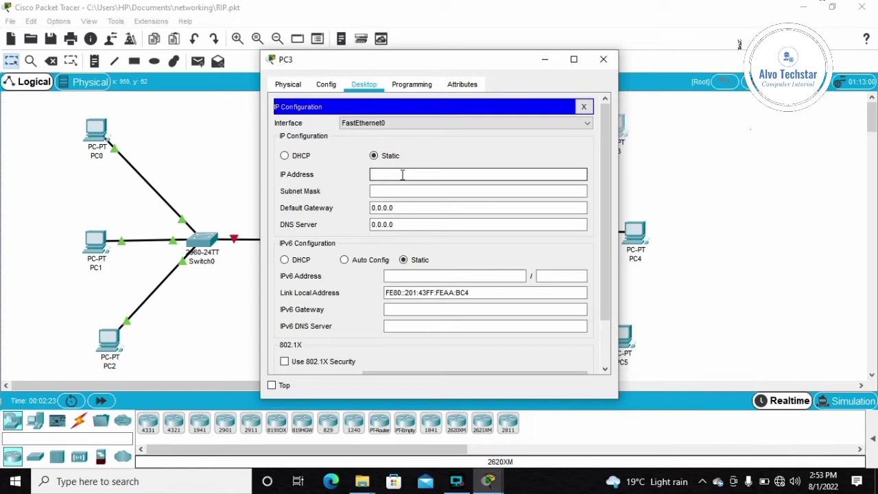
type("192.168.10.2")
Fill in PC3's subnet mask 255.255.255.0 and set its default gateway to 192.168.10.1
left_click(417, 191)
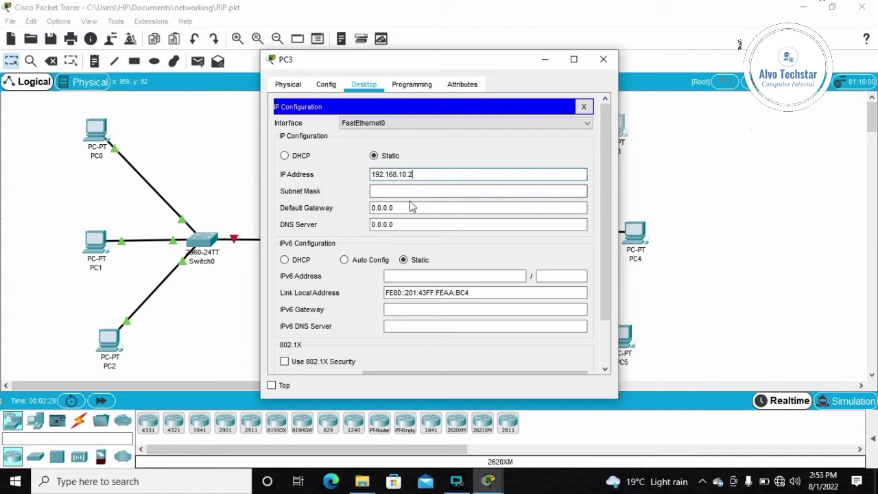
left_click(404, 207)
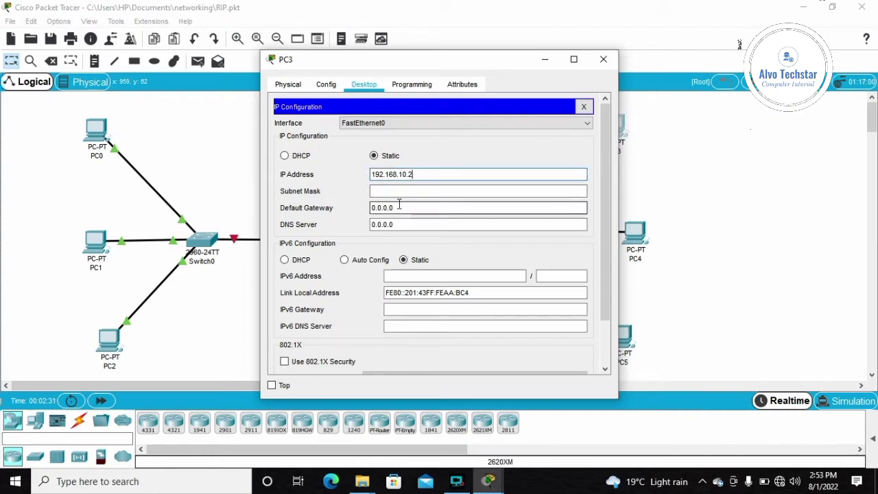
left_click_drag(399, 207, 368, 210)
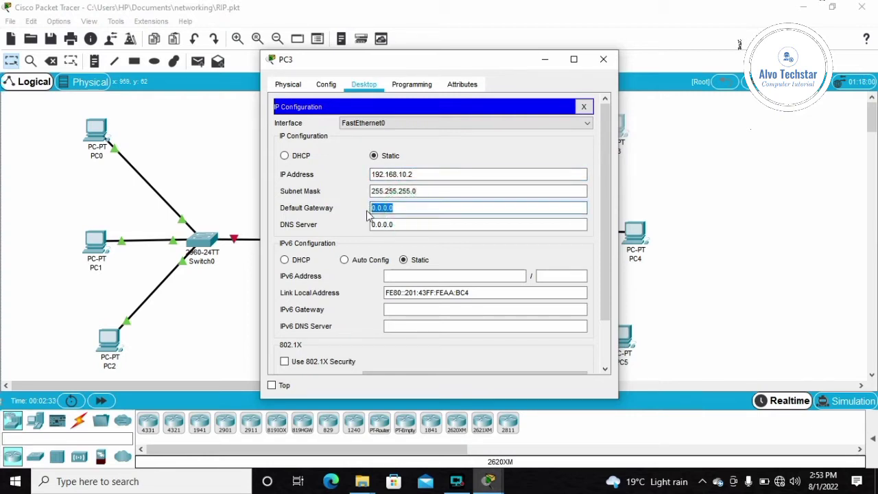
type("192.168.1.1")
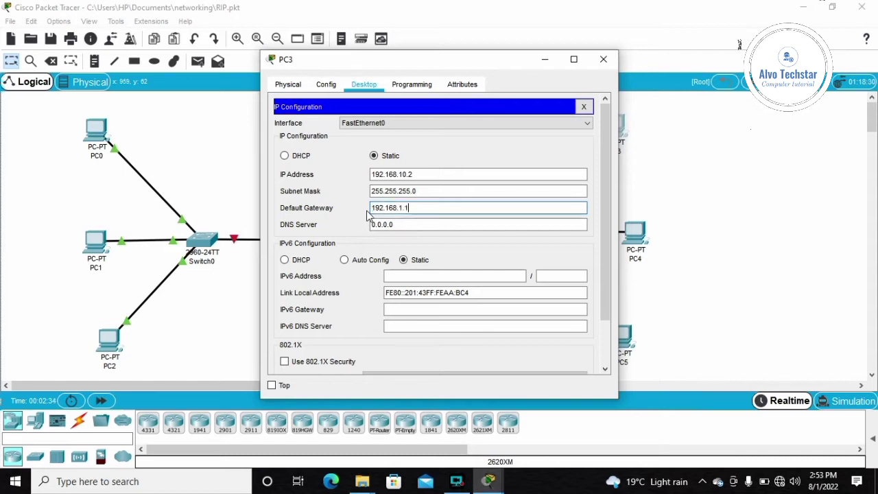
left_click(403, 207)
type("0")
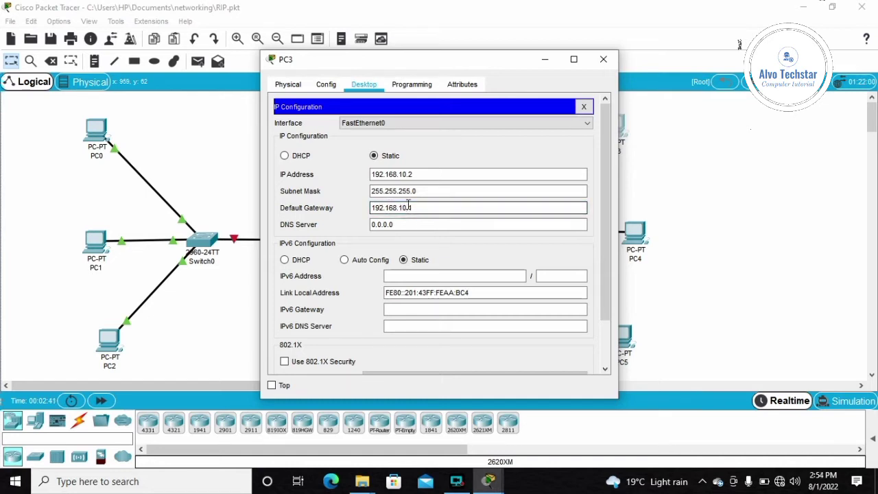
Close PC3's window and assign PC4 the static IP address 192.168.10.3 in its IP configuration
left_click(603, 61)
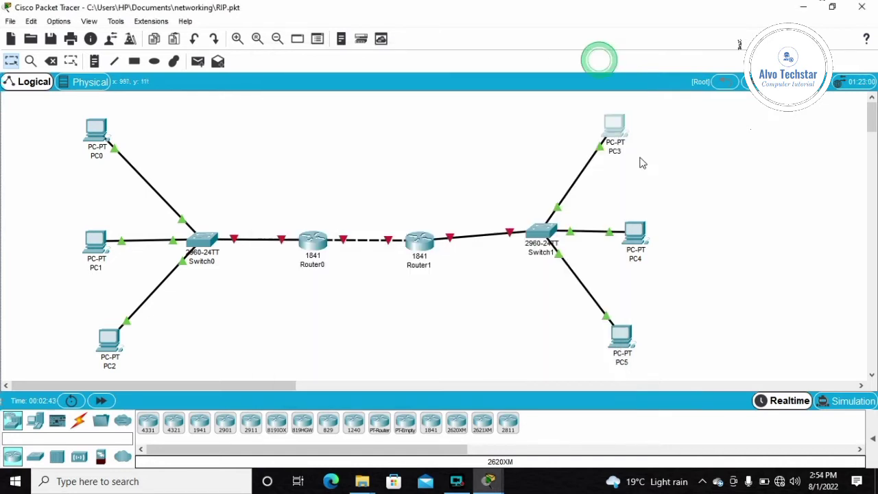
left_click(635, 231)
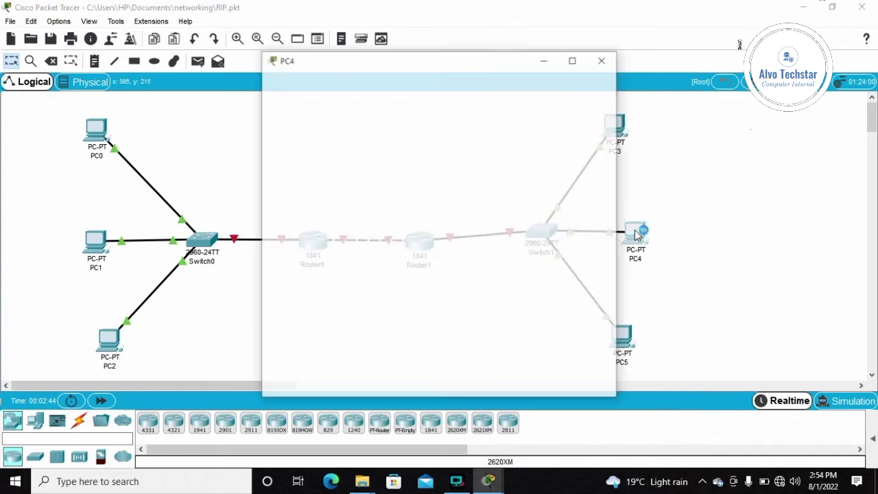
left_click(364, 84)
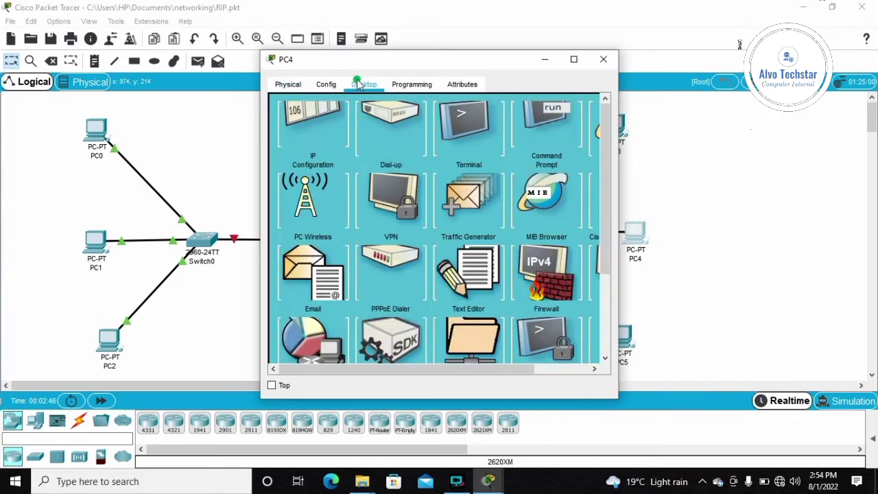
left_click(308, 141)
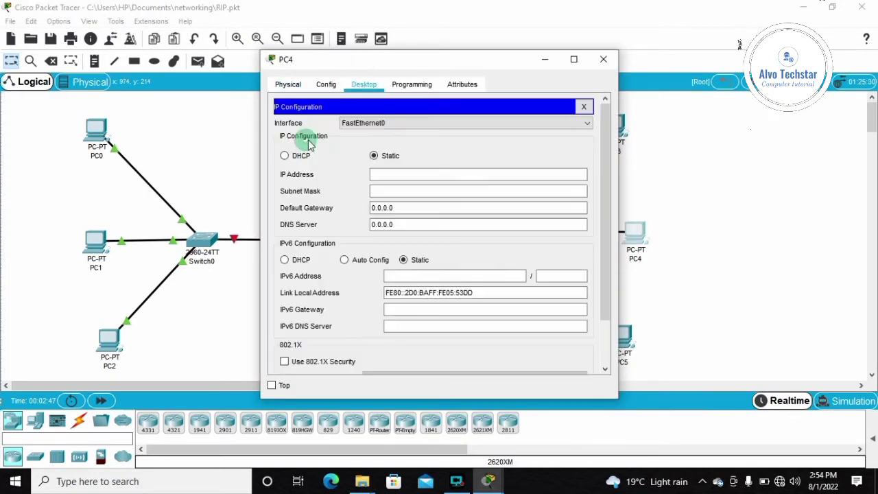
left_click(414, 173)
type("192.168.1")
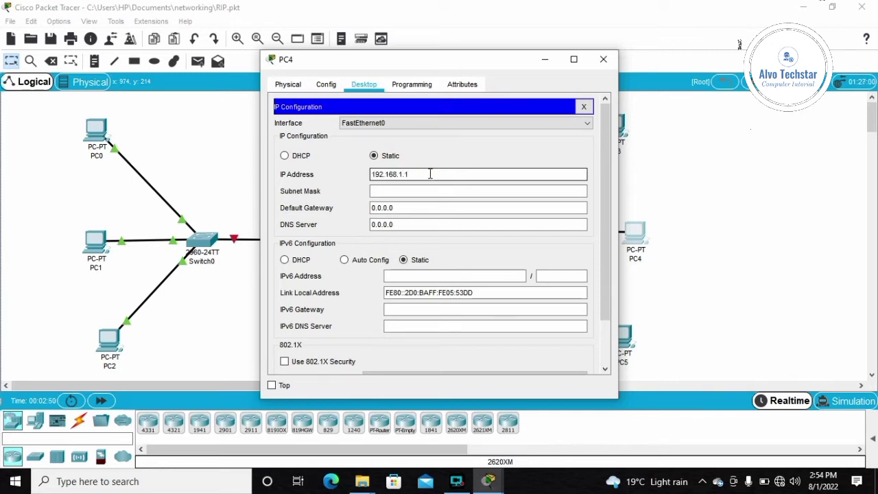
type("0.3")
Fill in PC4's subnet mask 255.255.255.0, set its default gateway to 192.168.10.1 and close its configuration window
key("Tab")
left_click(401, 206)
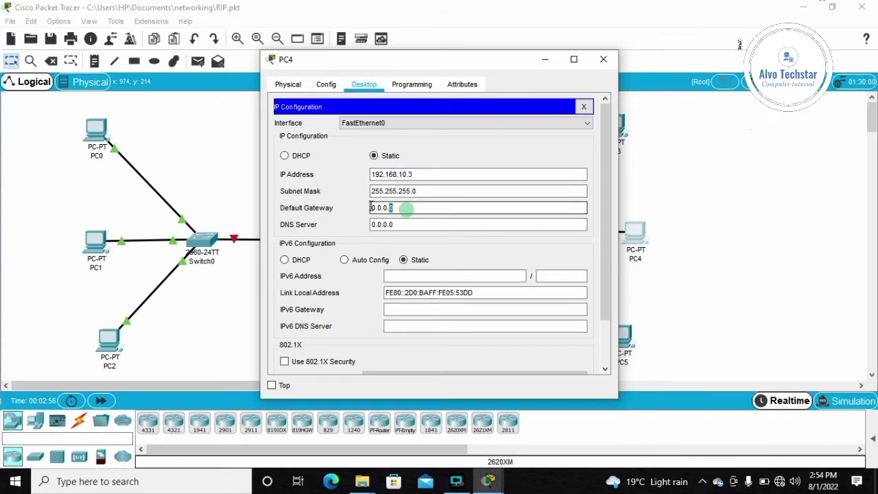
left_click_drag(401, 206, 352, 208)
type("192.168.1.1")
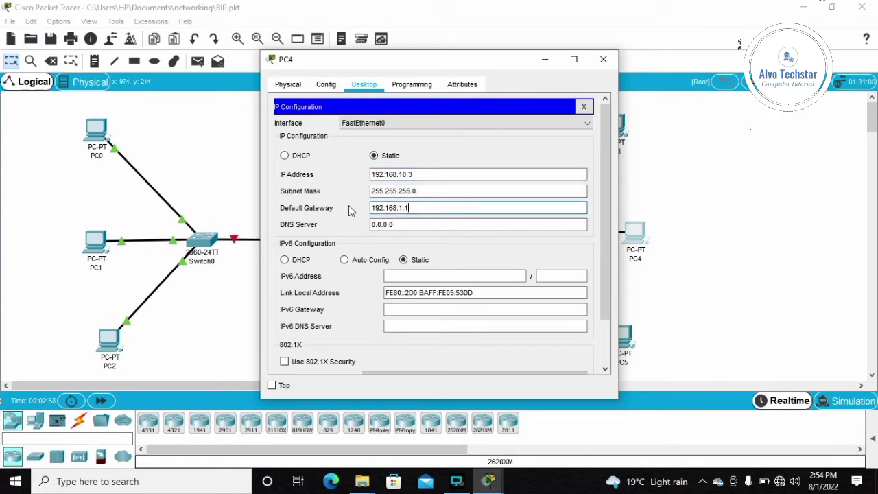
type("0.1")
key("ctrl+a")
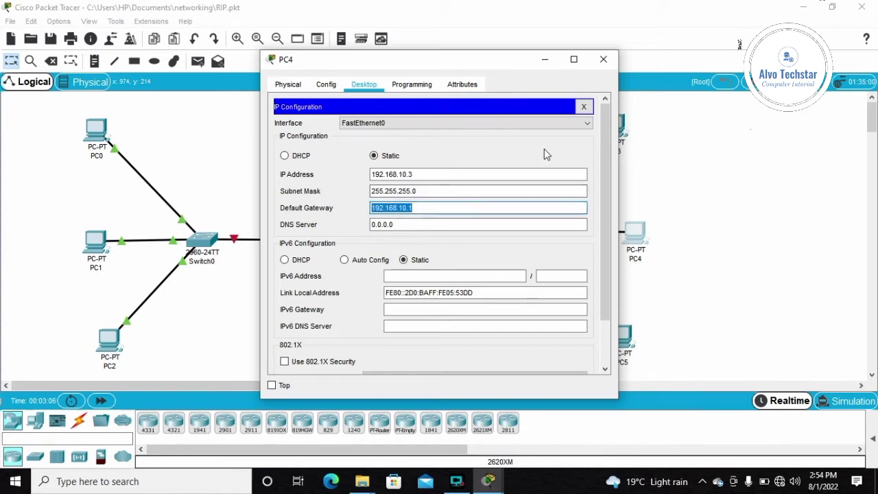
left_click(609, 60)
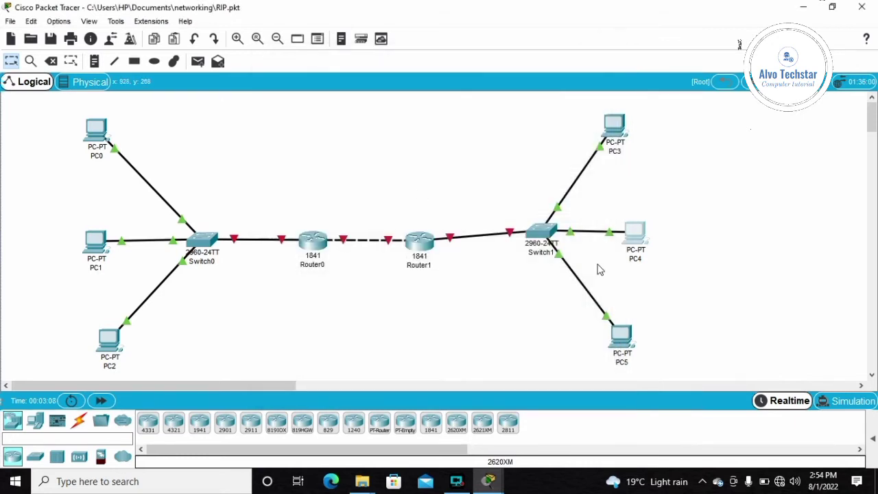
Assign PC5 the static IP address 192.168.10.4 in its IP configuration
left_click(619, 341)
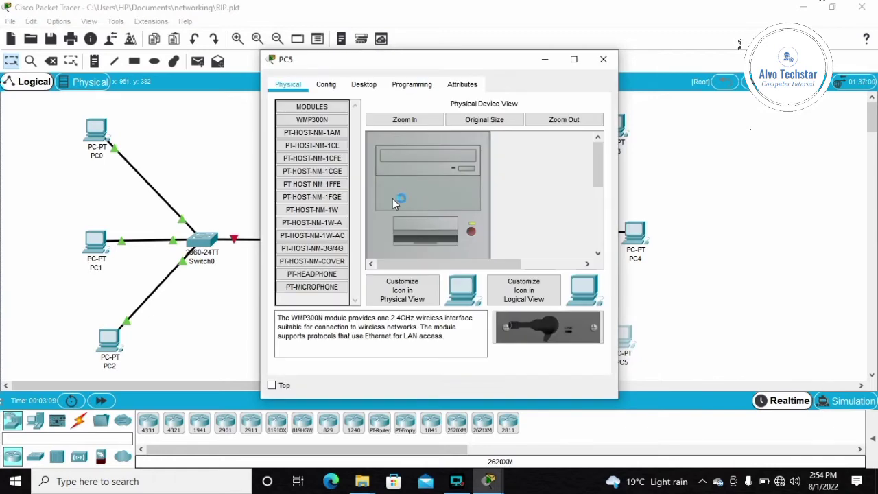
left_click(356, 89)
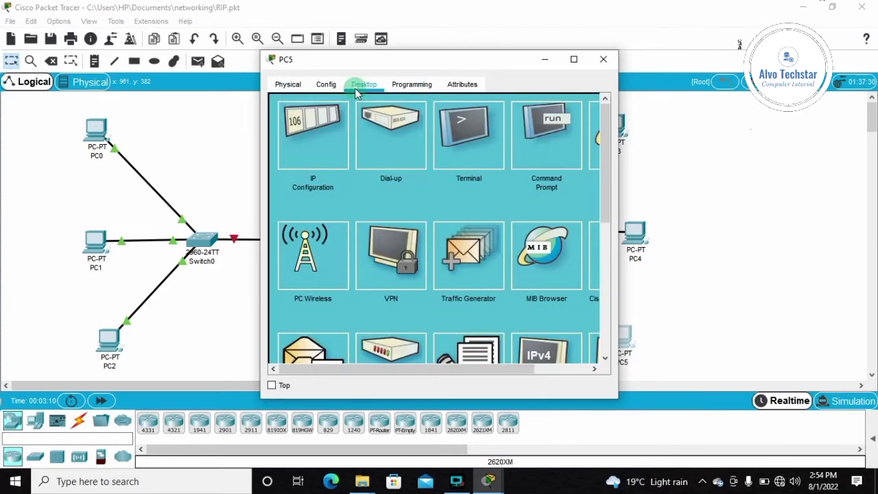
left_click(325, 137)
left_click(441, 172)
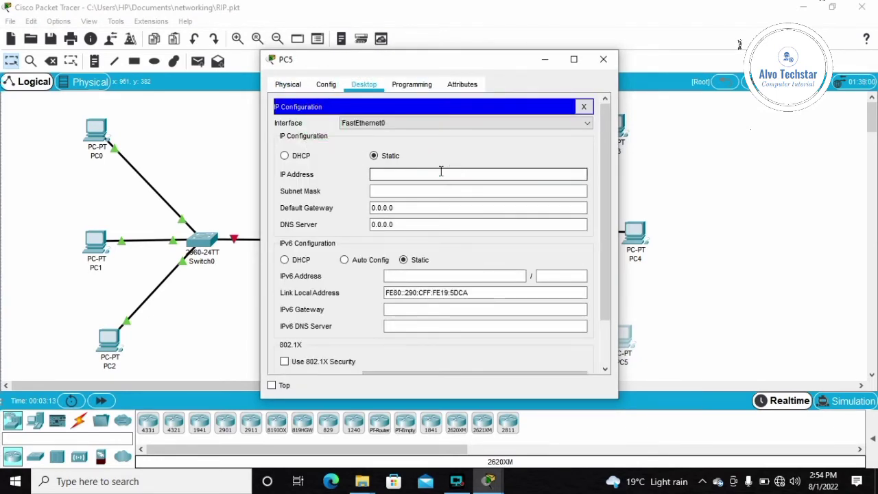
type("192.168.10.1")
Fill in PC5's subnet mask 255.255.255.0, set its default gateway to 192.168.10.1 and close its configuration window
left_click(411, 191)
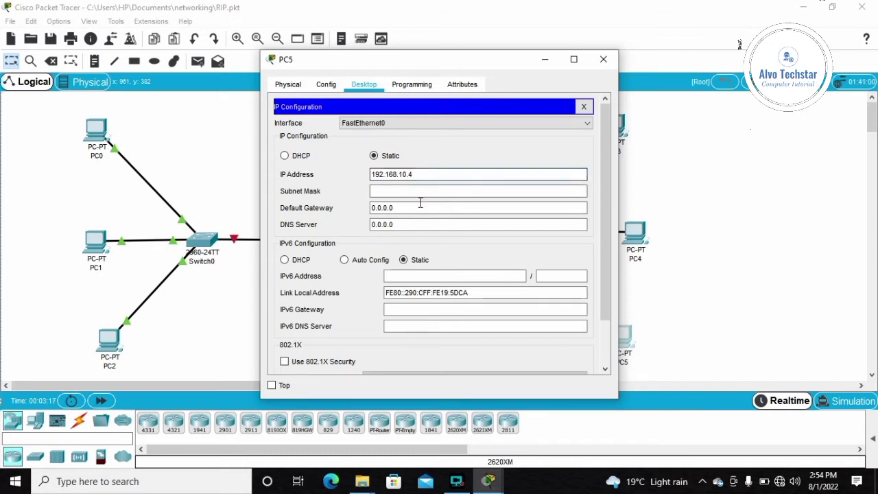
left_click_drag(402, 207, 372, 214)
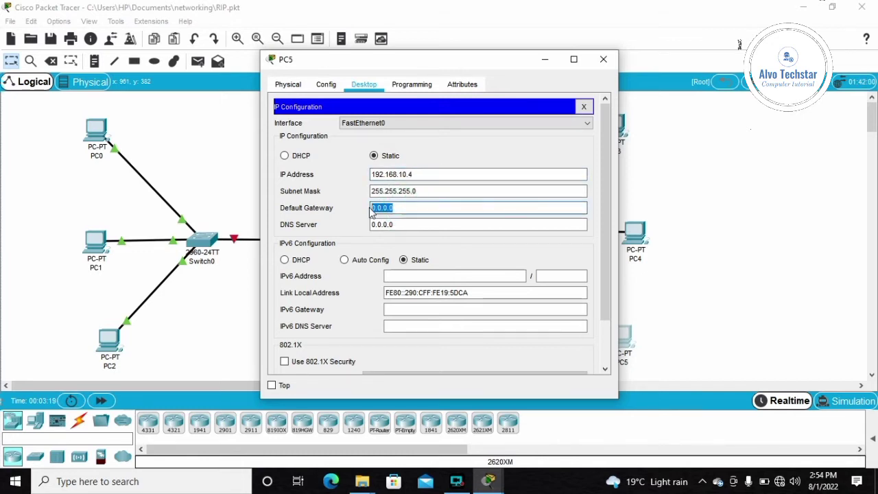
type("192.168.10.1")
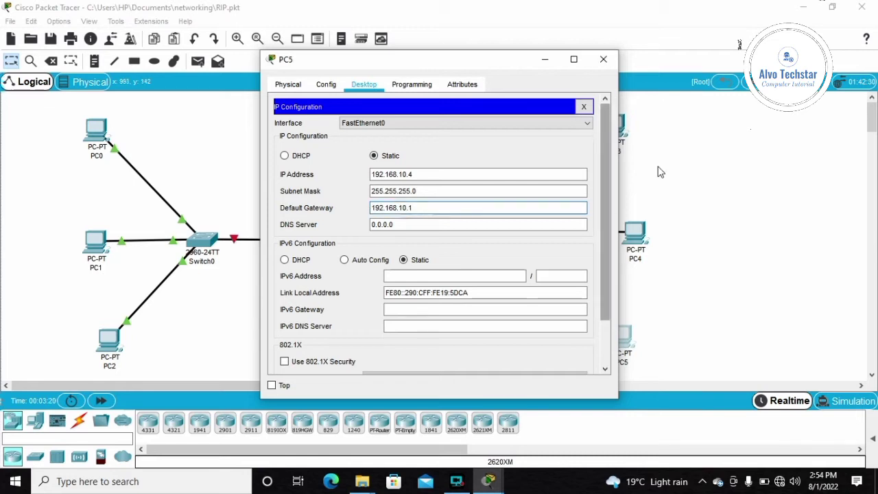
left_click(604, 60)
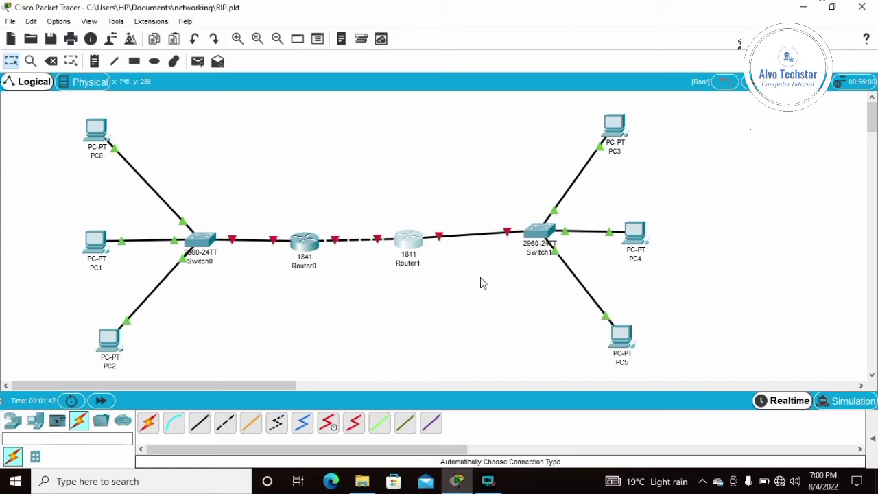
Open Router0's command line interface and decline the initial configuration dialog to reach the Router> prompt
left_click(306, 247)
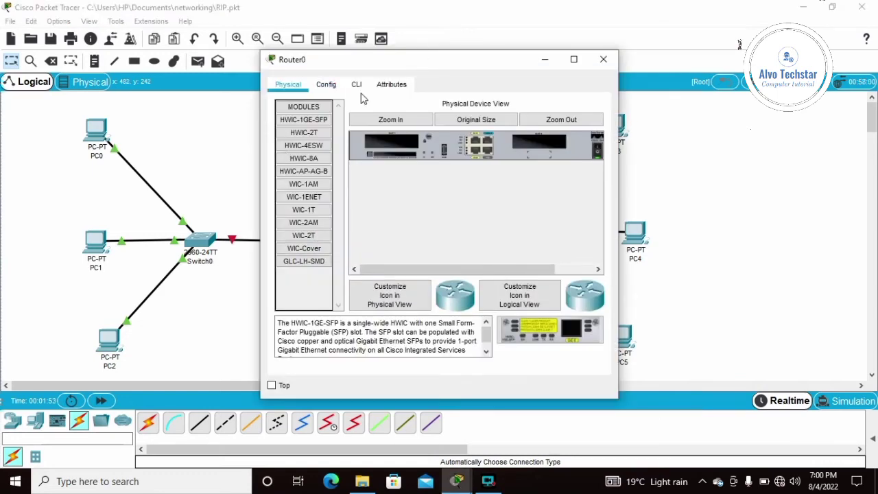
left_click(361, 88)
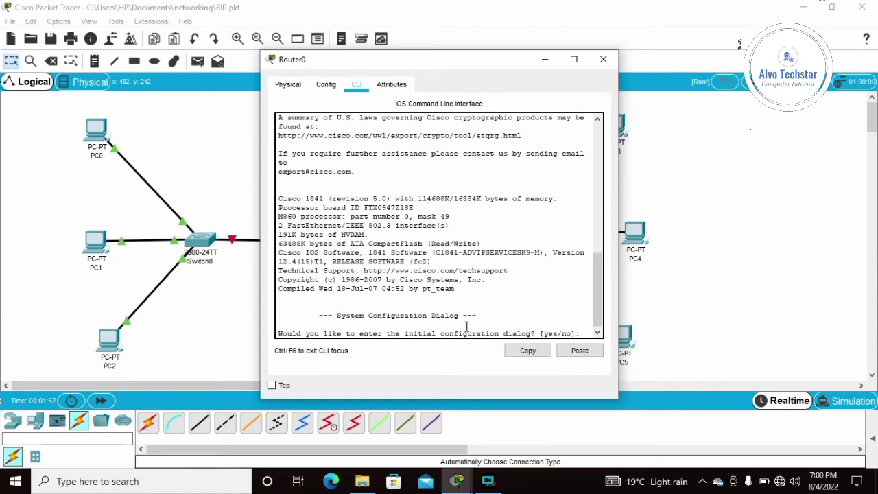
left_click(580, 333)
type("n")
key("Return")
key("Return")
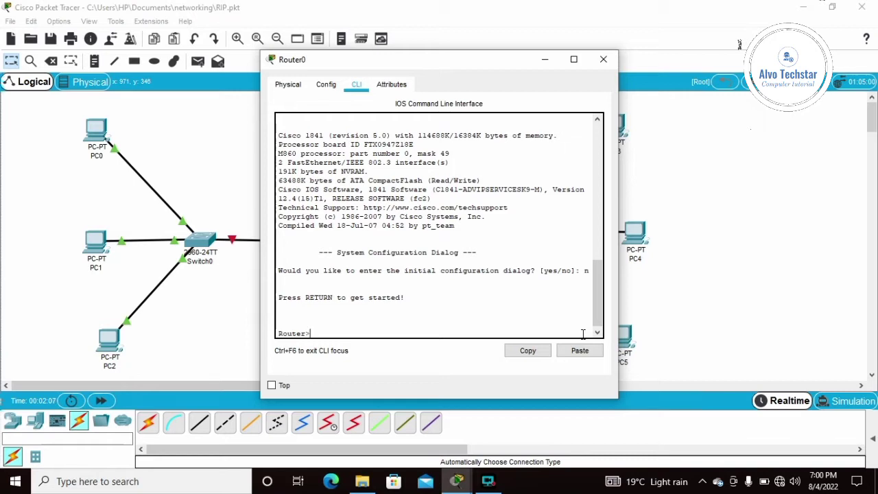
Enter privileged and global configuration mode on Router0 and start RIP configuration with router rip
type("en")
key("Return")
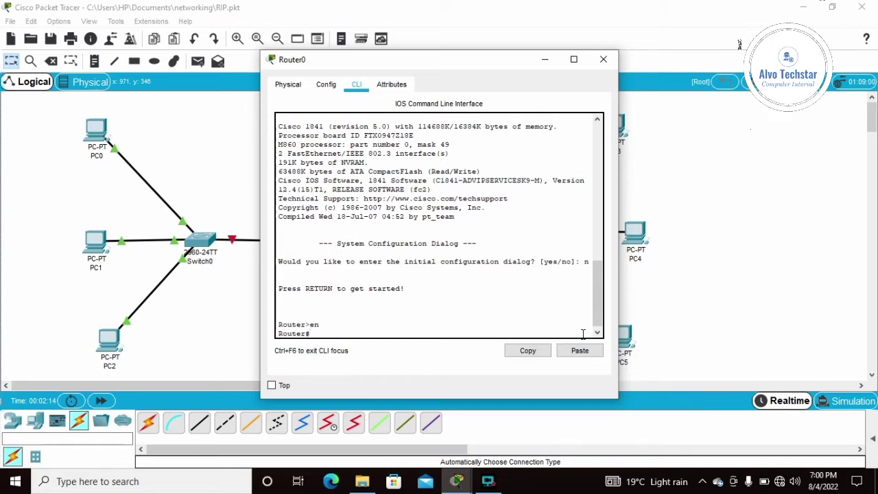
type("nfig t")
key("Return")
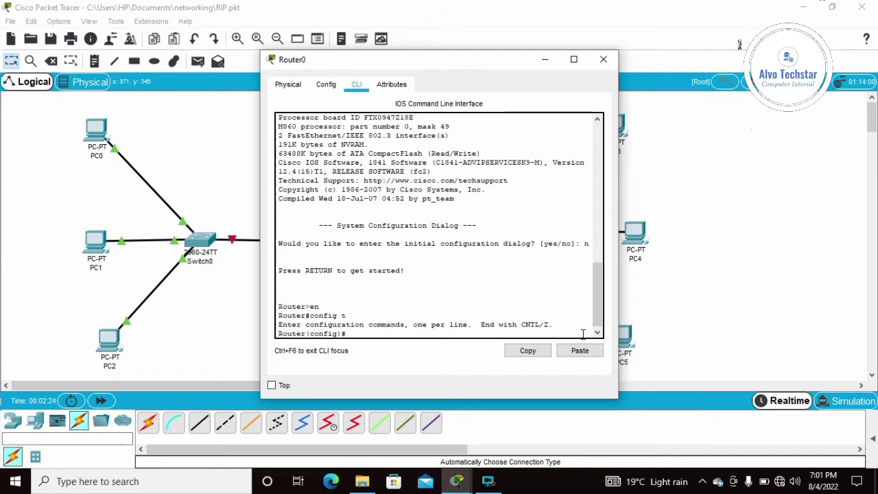
type("router rip")
key("Return")
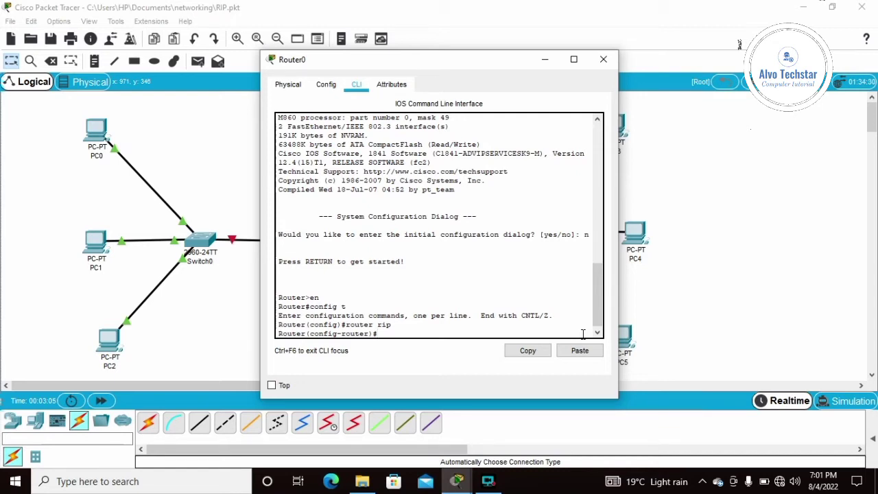
Add network 192.168.1.0 to Router0's RIP configuration
type("net 192.1568.1.0")
key("Return")
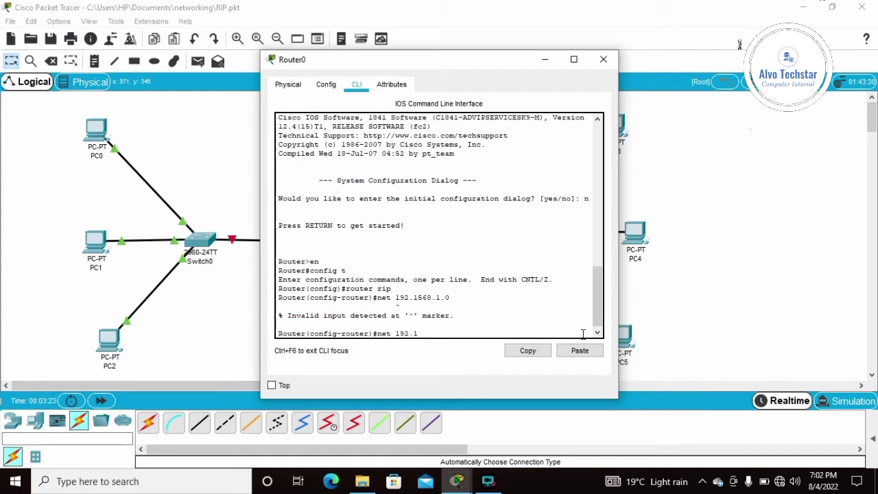
type("8.1.0")
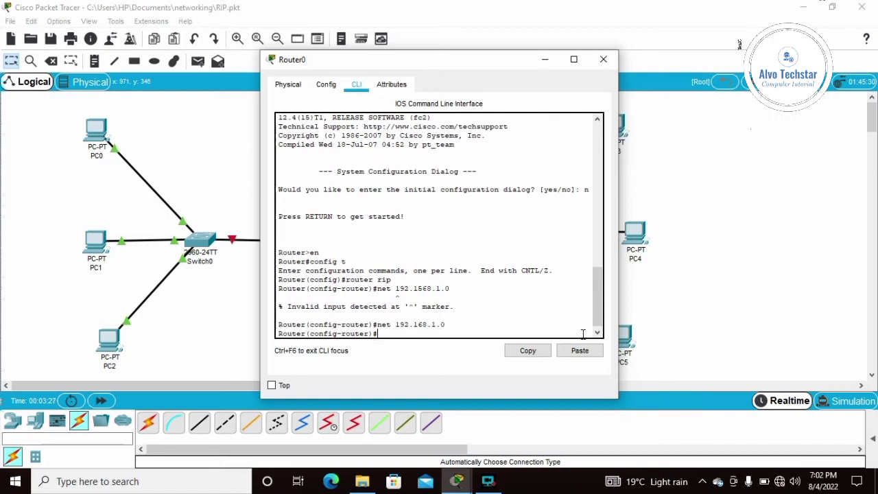
Add network 192.168.10.0 to Router0's RIP configuration by reusing the previous network command
key("Up")
key("Left")
key("Left")
type("0")
key("Return")
Add network 192.168.20.0 to Router0's RIP configuration by reusing the previous network command
key("Up")
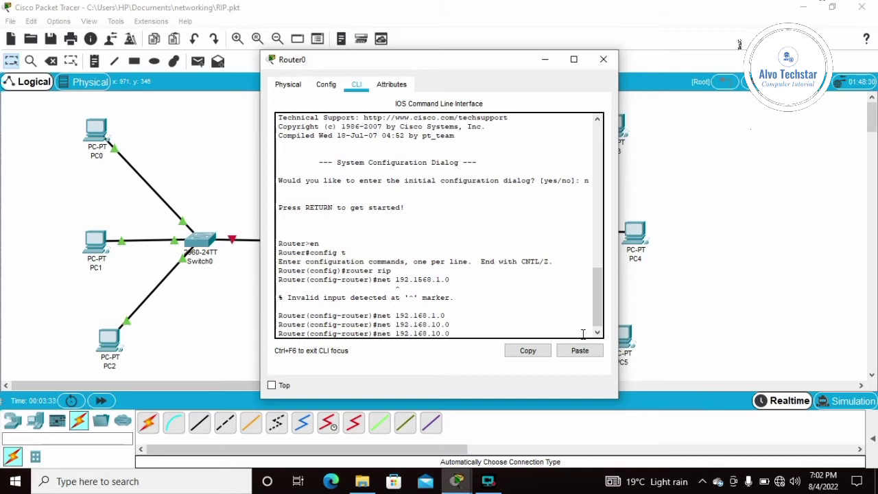
key("Left")
key("Left")
key("BackSpace")
type("2")
key("Return")
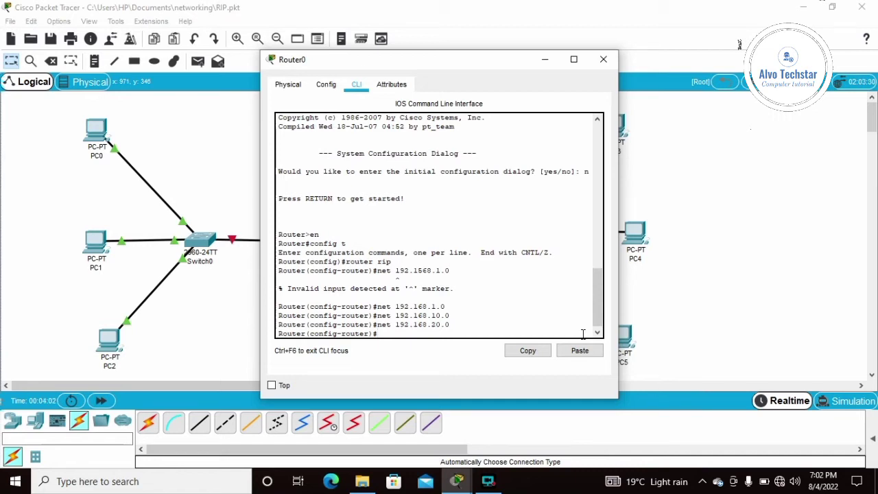
Assign IP address 192.168.1.1 with subnet mask 255.255.255.0 to Router0's interface fa0/0
type("nt fa0/0")
key("Return")
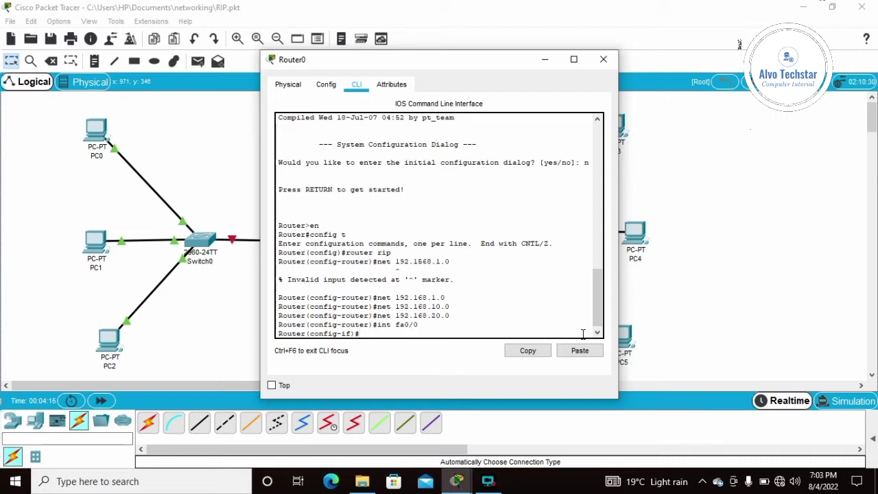
type("ip add 192.168.")
type("1.1 255.255.25")
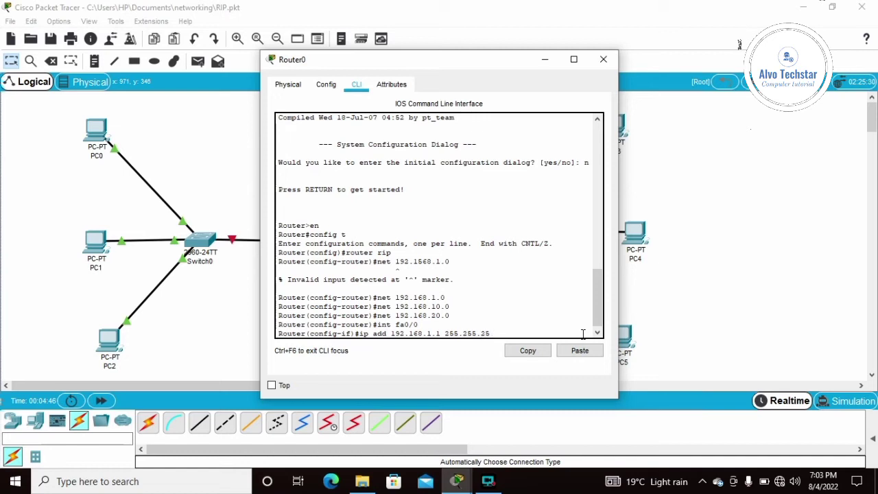
type("5.0")
key("Return")
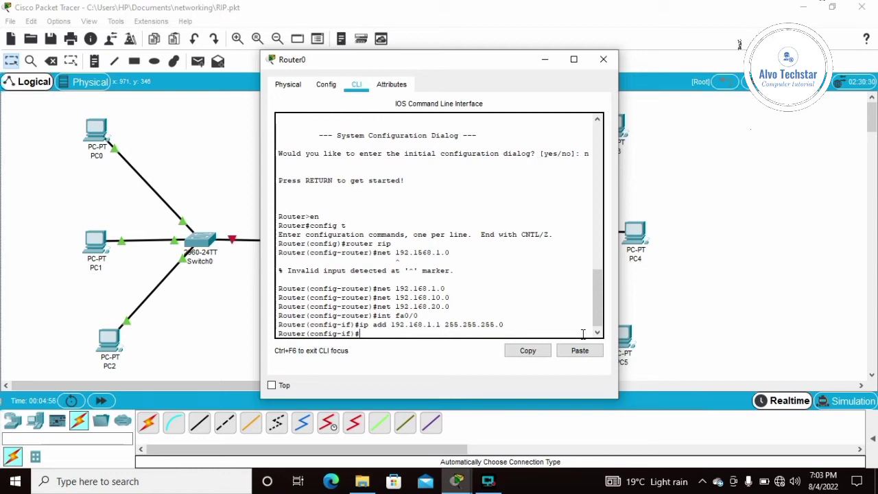
Enable interface fa0/0 with no shutdown and exit back to Router0's privileged mode
type("no shutdown")
key("Return")
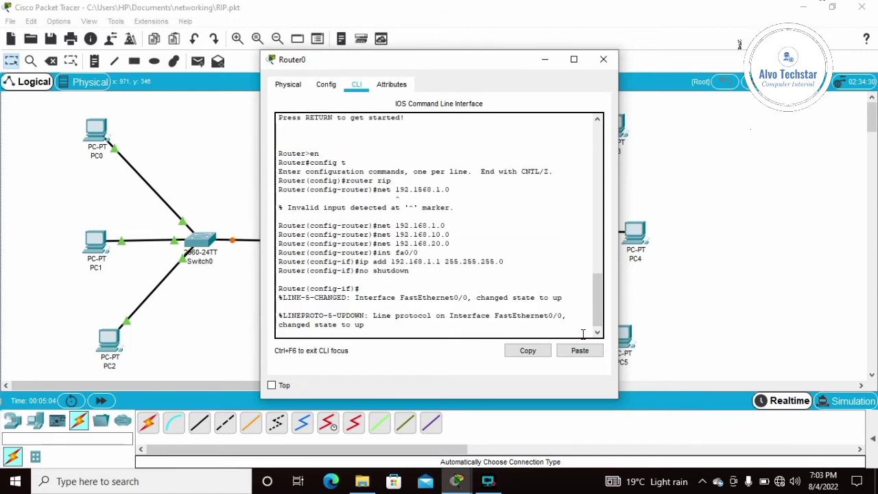
key("Return")
type("exit")
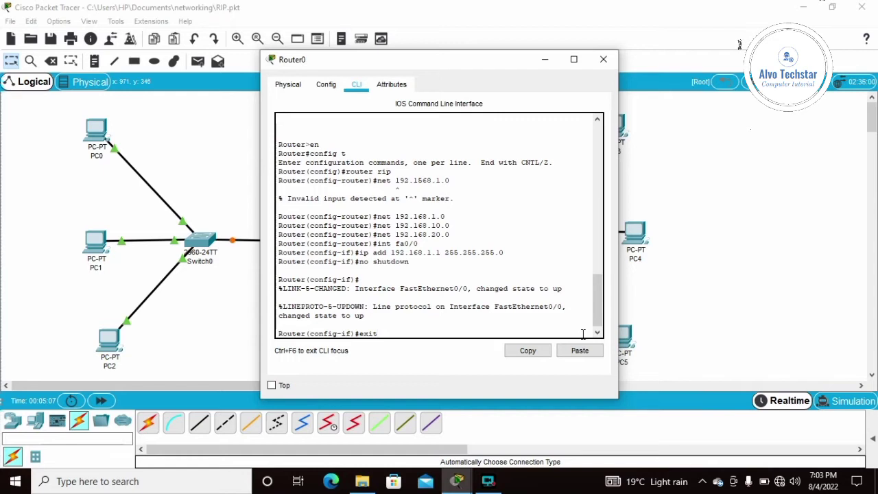
key("Return")
type("exit")
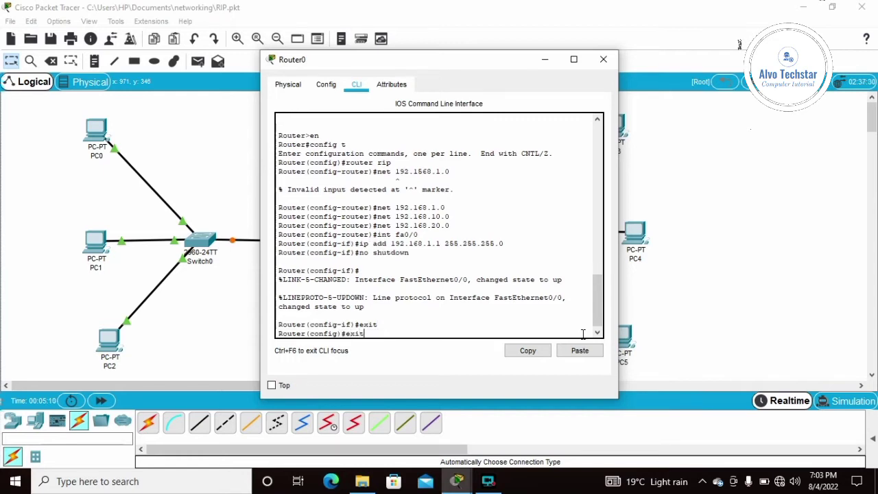
key("Return")
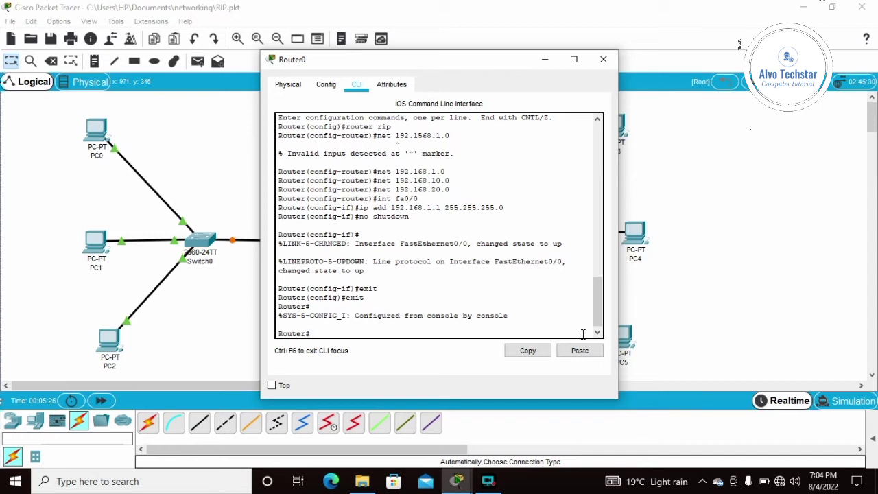
Assign IP address 192.168.20.1 with subnet mask 255.255.255.0 to Router0's interface fa0/1 from global configuration mode
type("config t")
key("Return")
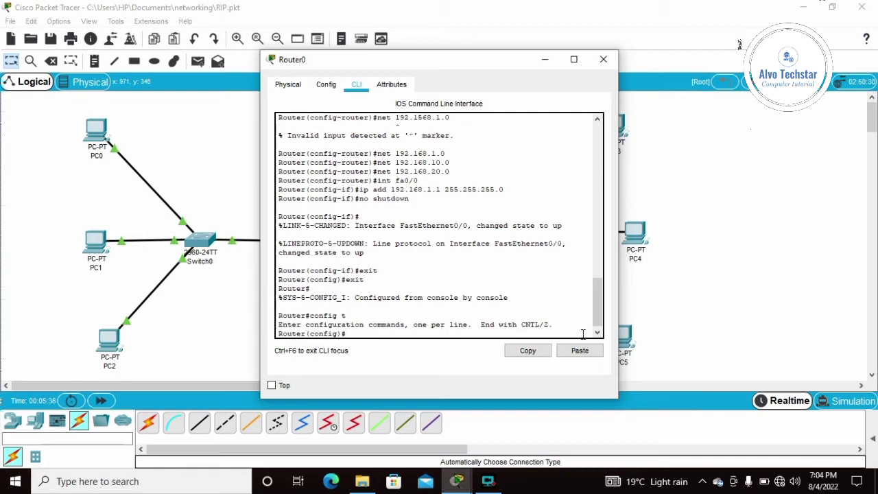
type("int fa0/1")
key("Return")
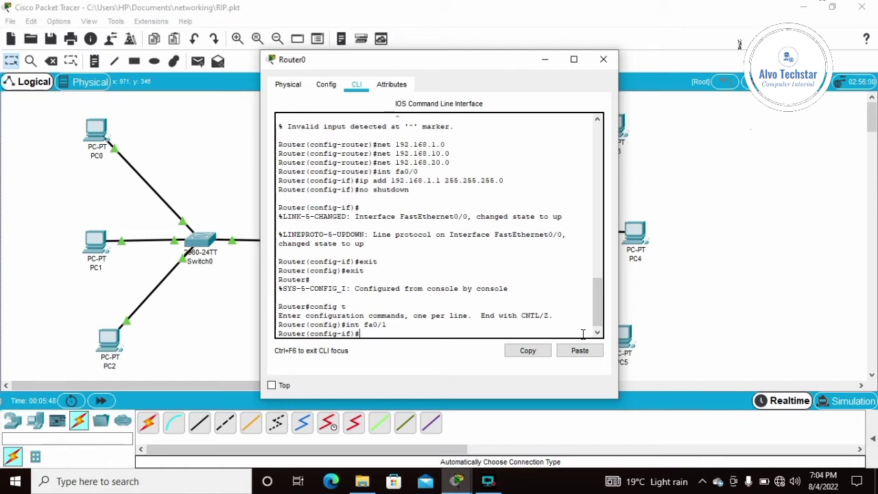
type("ip add 192.168.20.1 255.2")
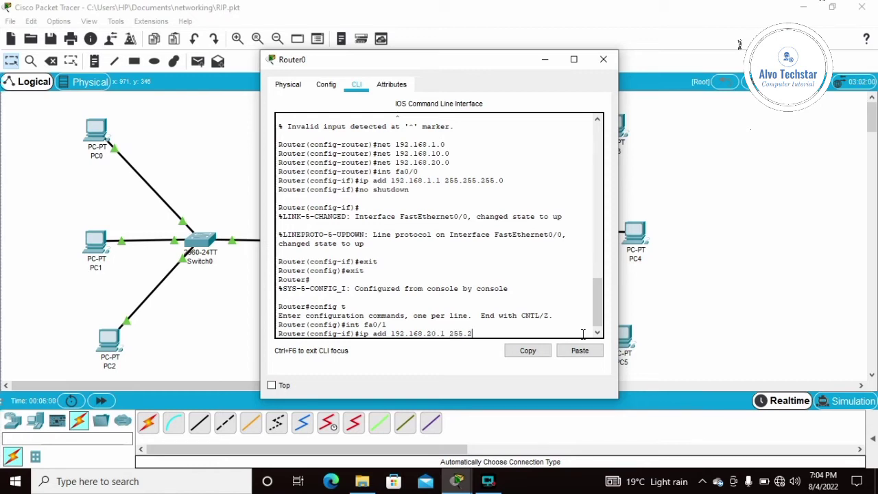
type("55.255.0")
key("Return")
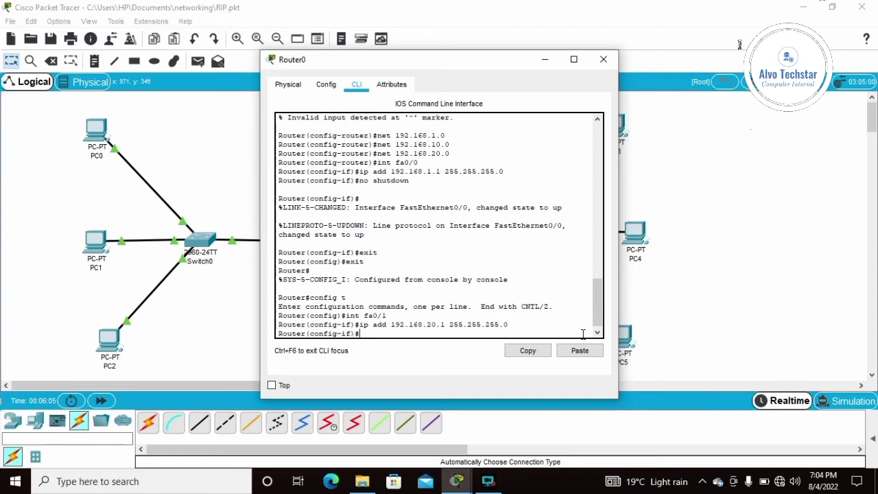
Enable Router0's interface fa0/1 with no shutdown and close the router's window
type("no shutdown")
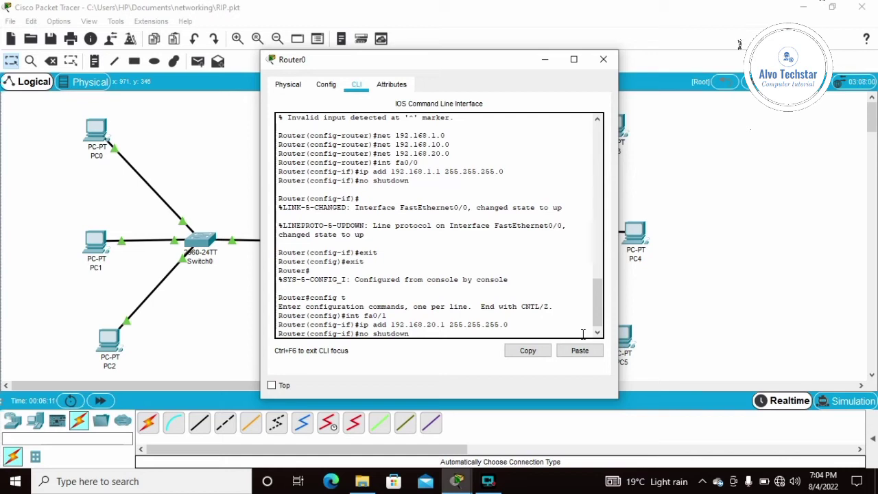
key("Return")
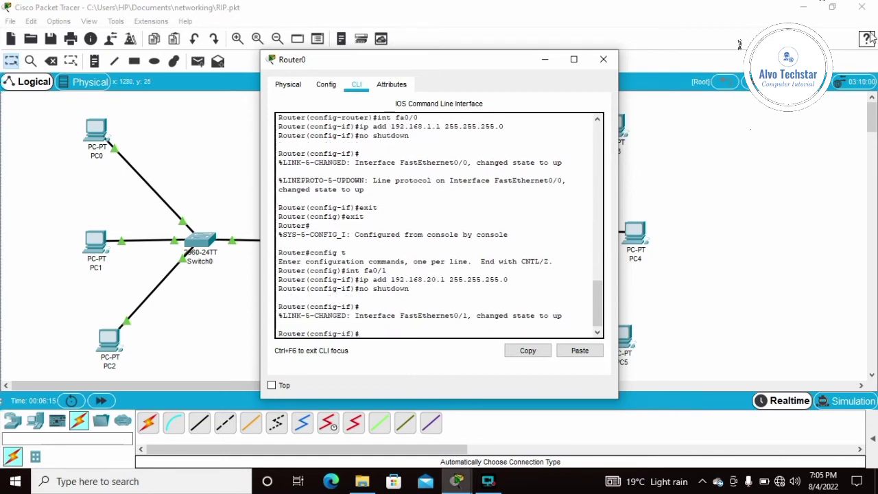
left_click(603, 60)
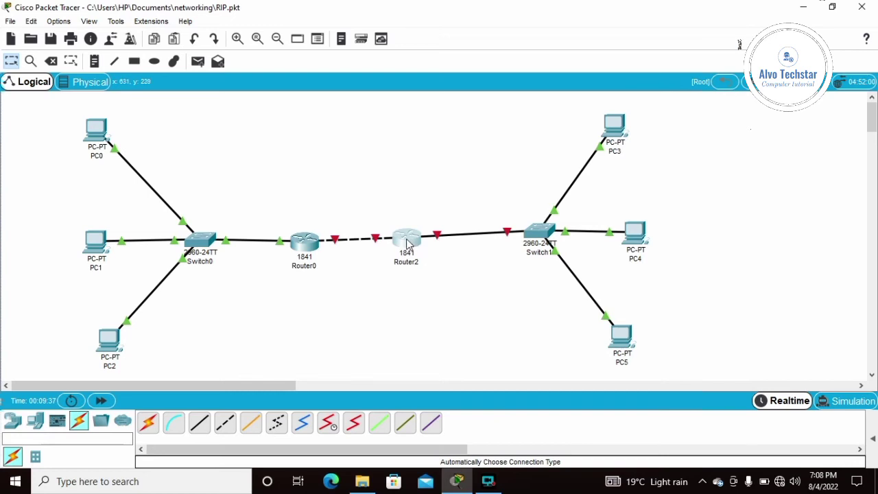
Open Router2's command line, decline the initial configuration dialog and enter privileged mode
left_click(406, 240)
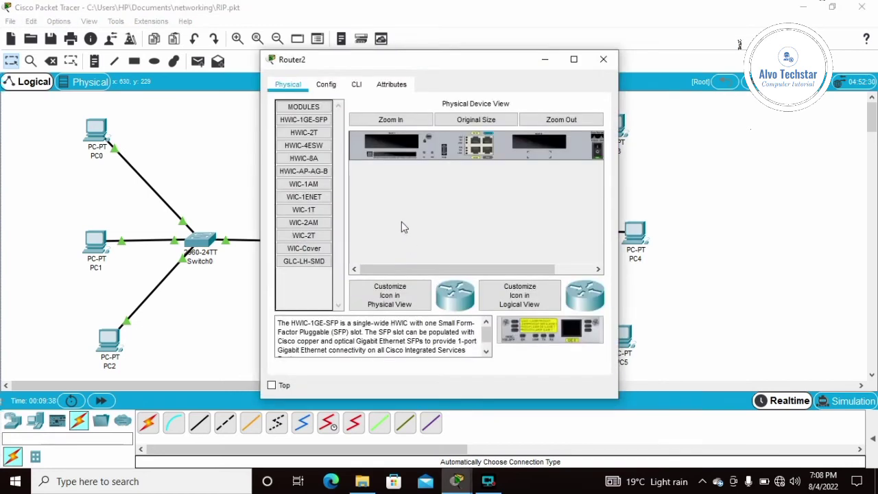
left_click(356, 85)
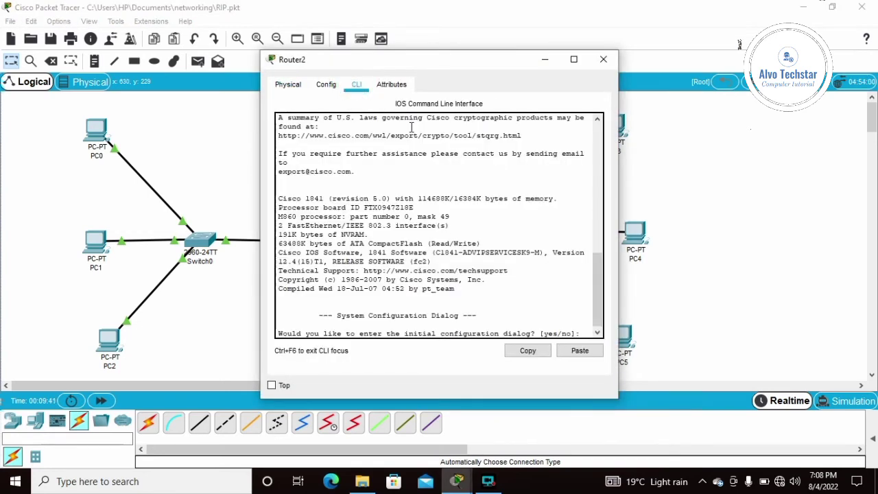
left_click(579, 334)
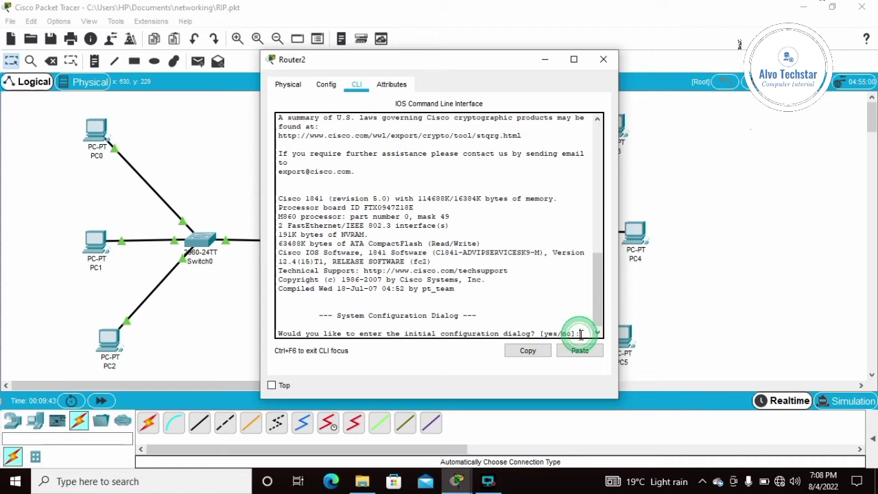
type("n")
key("Return")
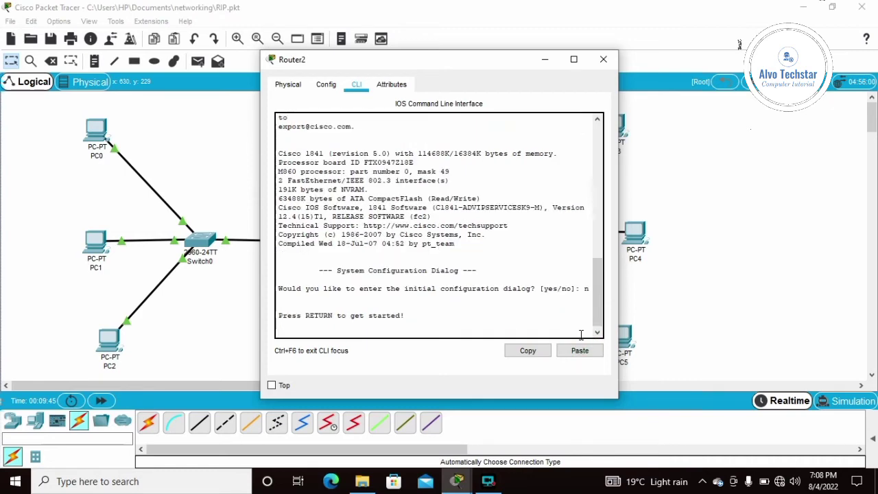
key("Return")
type("en")
key("Return")
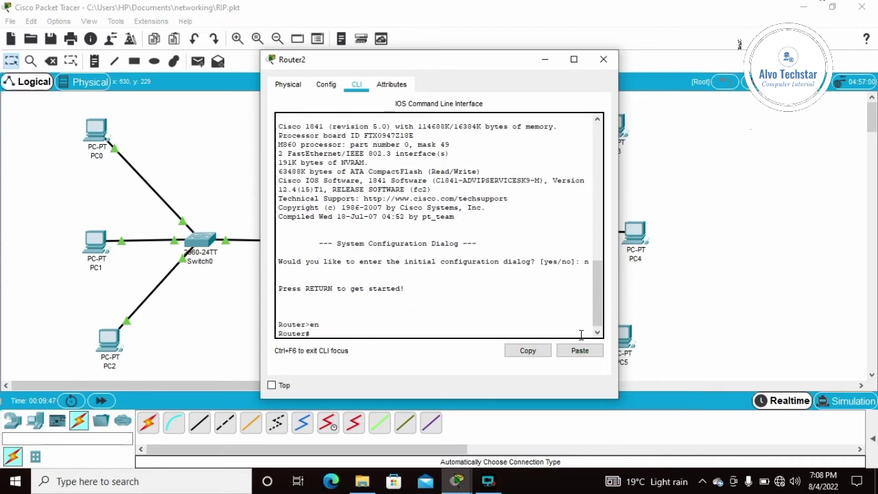
Start RIP routing on Router2 from global configuration mode and add network 192.168.1.0
type("confi t")
key("Return")
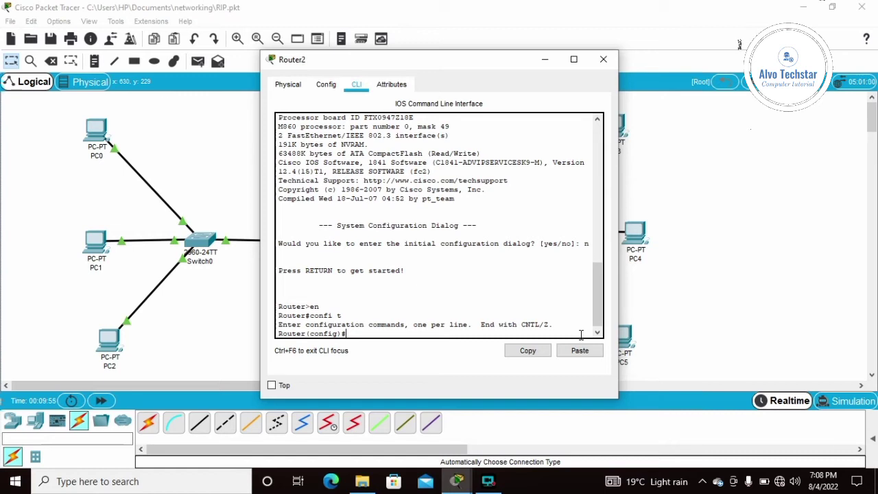
type("router rip")
key("Return")
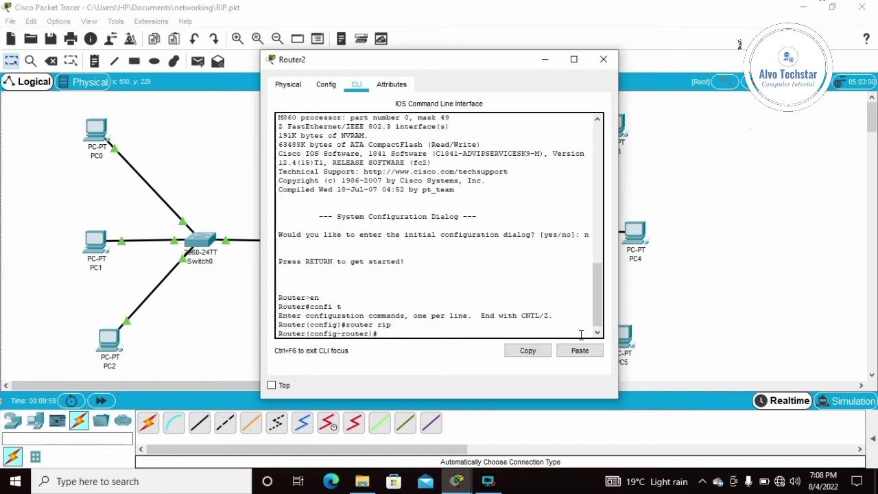
type("net")
type("192.168.1.0")
key("Return")
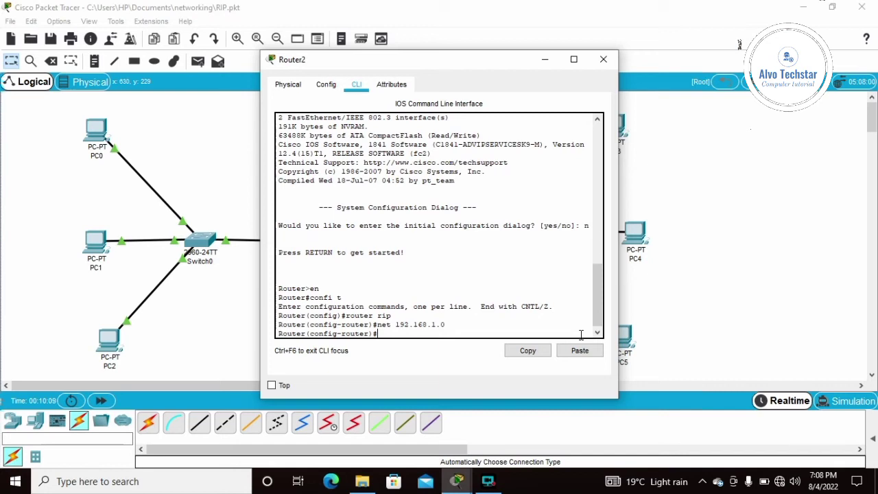
Add network 192.168.10.0 to Router2's RIP configuration by reusing the previous network command
key("Up")
key("Left")
key("Left")
type("0")
key("Return")
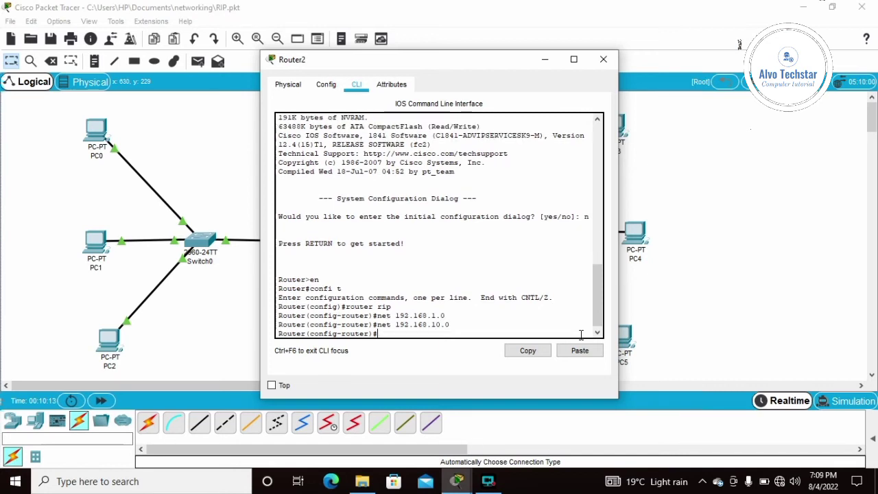
Add network 192.168.20.0 to Router2's RIP configuration by reusing the previous network command
key("Up")
key("Left")
key("Left")
key("Left")
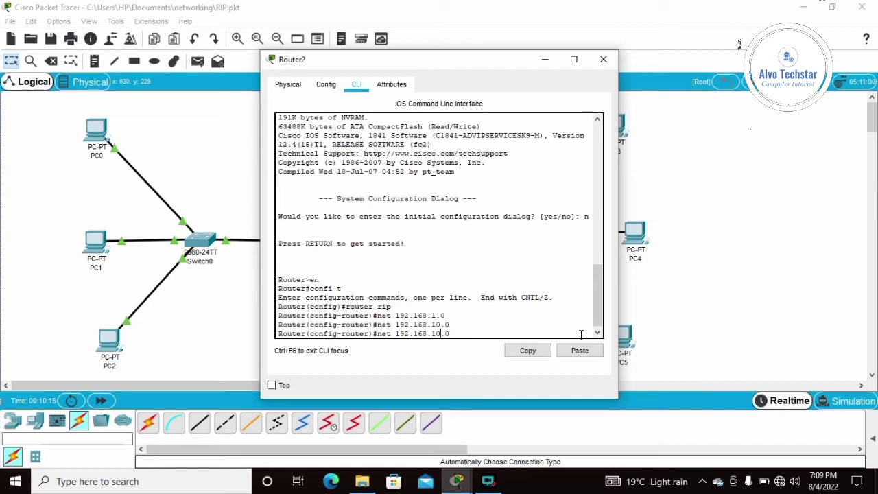
key("BackSpace")
type("2")
key("Return")
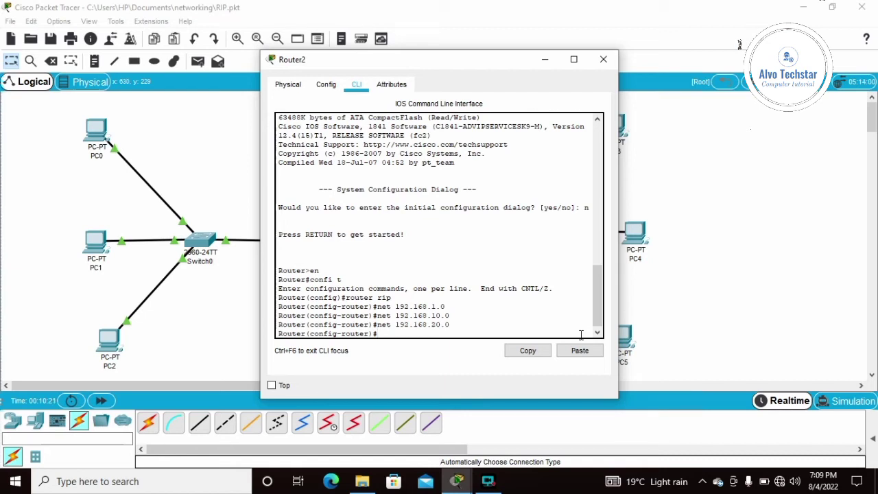
key("Return")
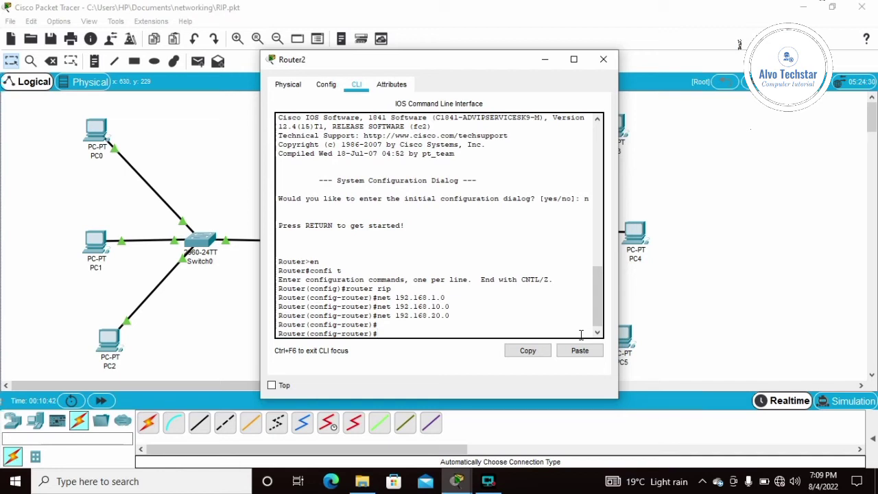
Assign IP address 192.168.10.1 with subnet mask 255.255.255.0 to Router2's interface fa0/1
type("int fa0/1")
key("Return")
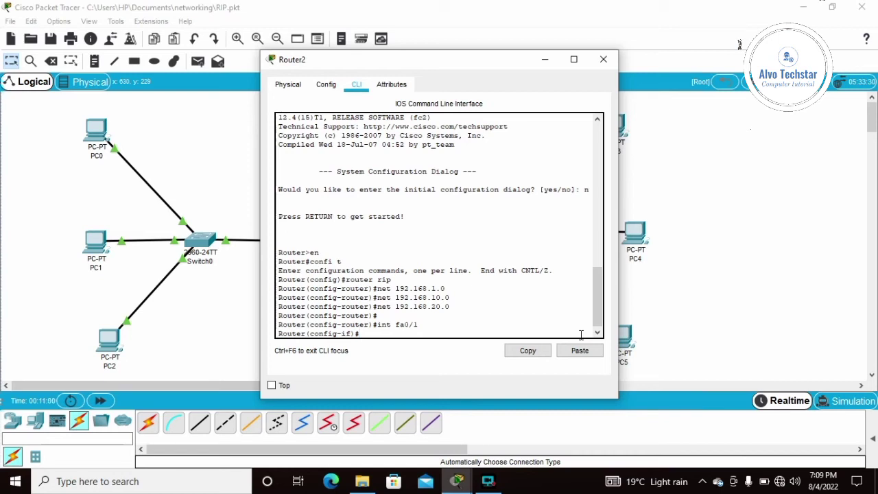
type("ip add 192.168.10.1 2")
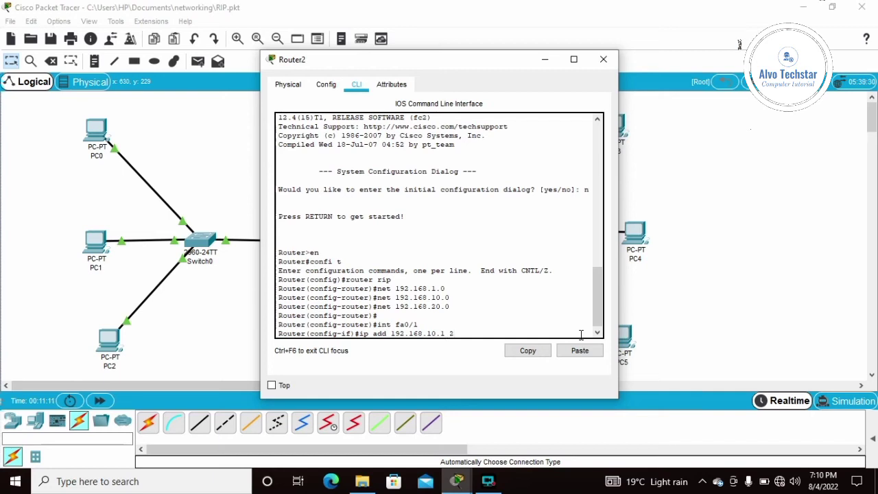
type("55.255.255.0")
key("Return")
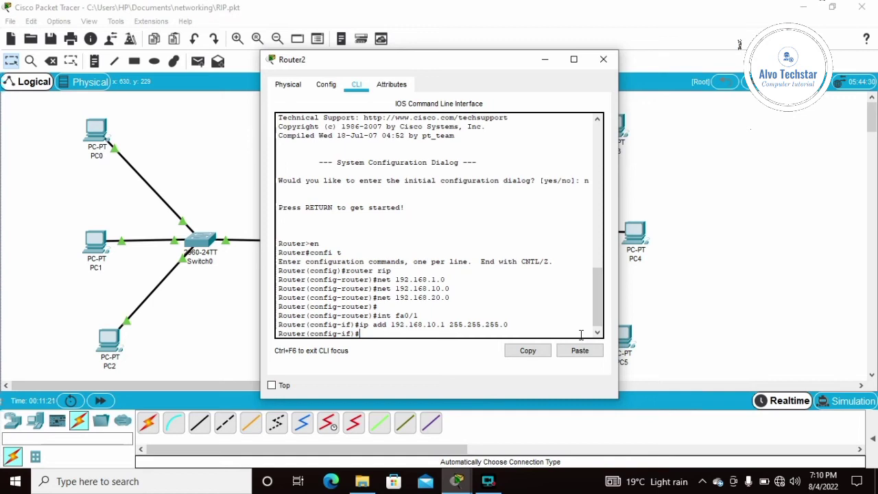
Enable Router2's interface fa0/1 with no shutdown and exit back to privileged mode
type("no sh")
type("o")
type("tdo")
type("wn")
key("Return")
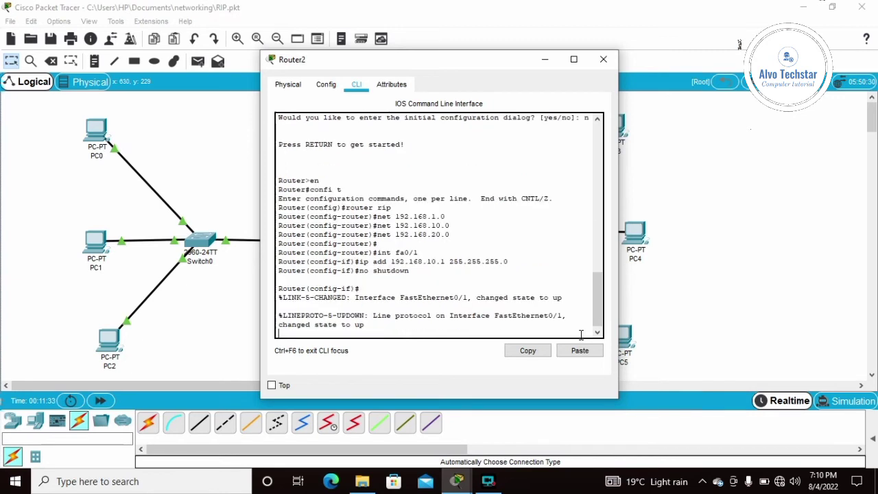
type("exit")
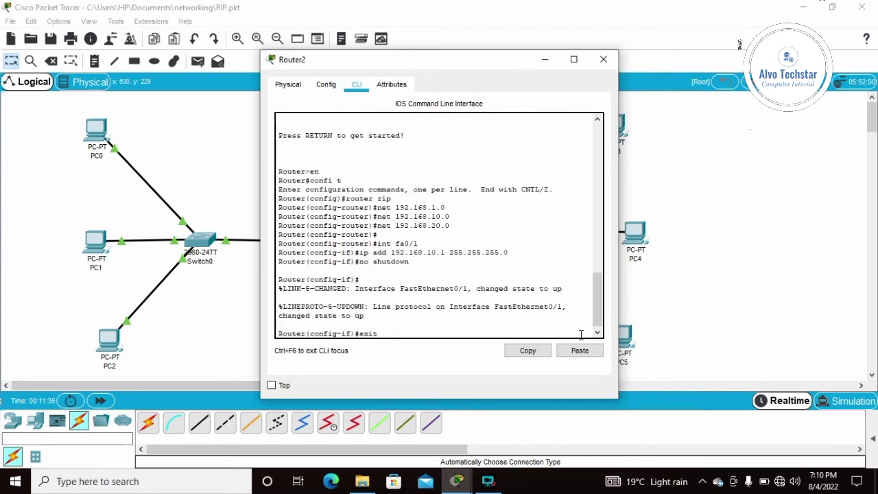
key("Return")
type("exit")
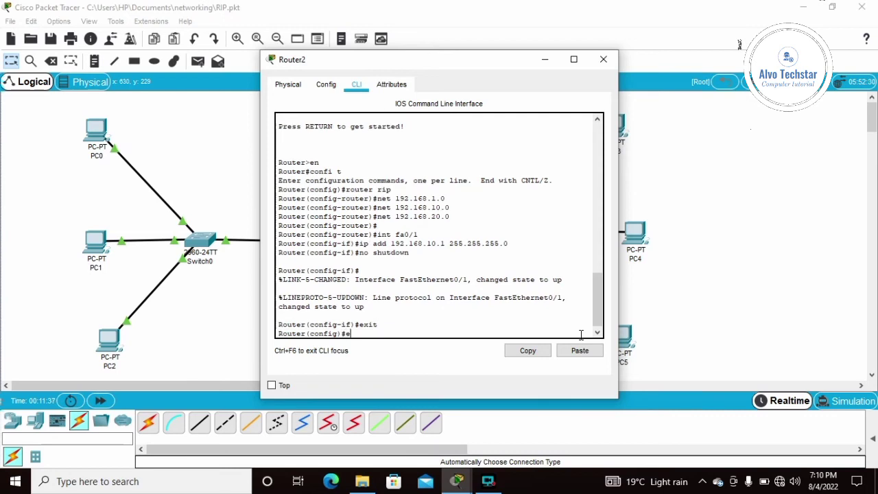
key("Return")
key("Return")
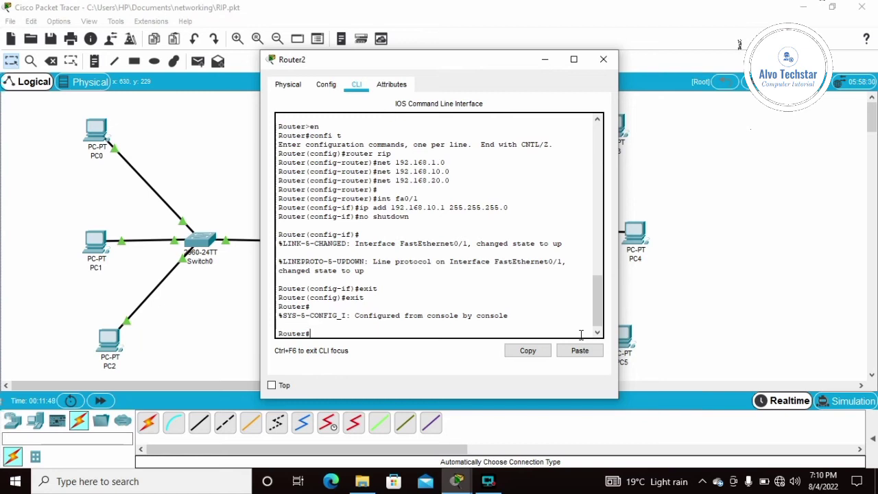
Assign IP address 192.168.20.2 with subnet mask 255.255.255.0 to Router2's interface fa0/0 from global configuration mode
type("config t")
key("Return")
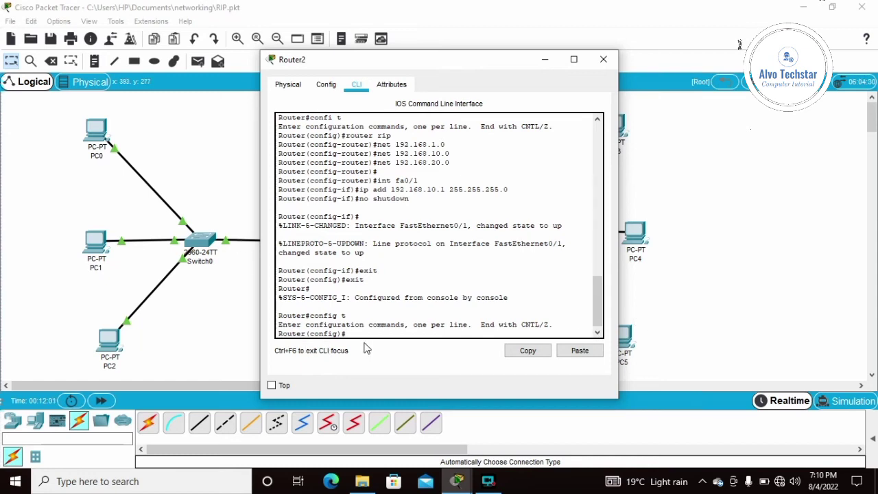
type("int fa0/0")
key("Return")
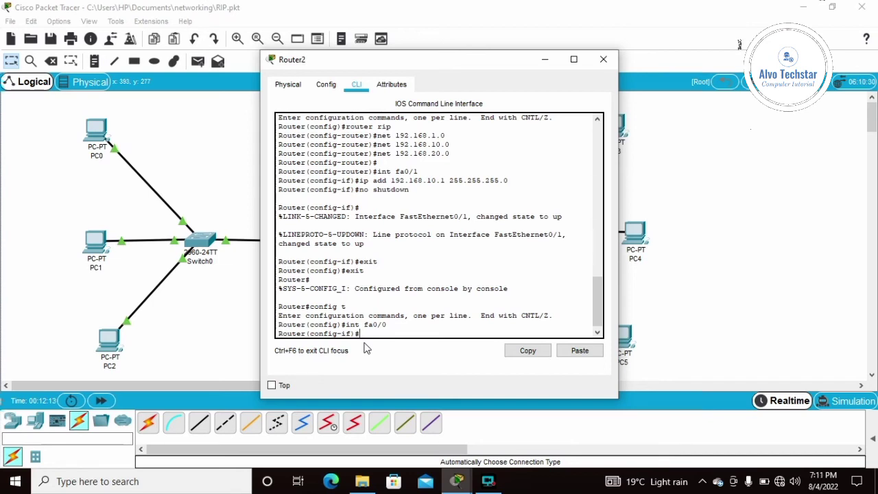
type("ip add 192.168.20.2 255.255.255")
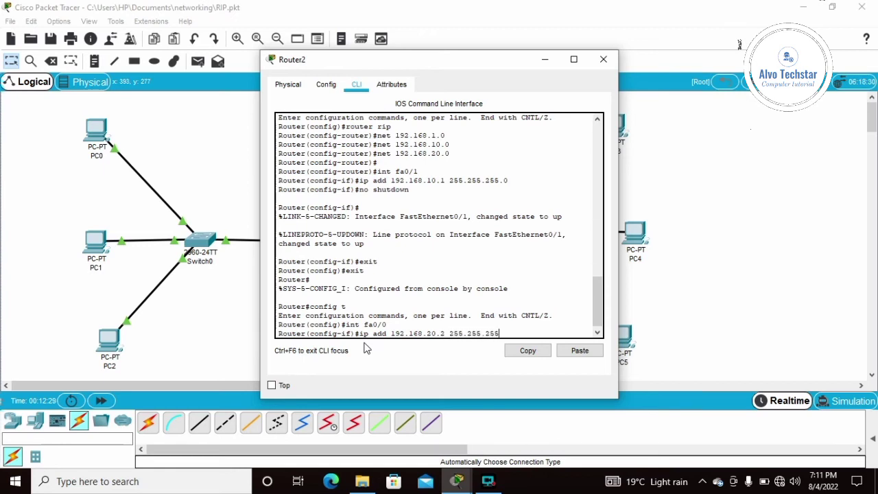
type(".0")
key("Return")
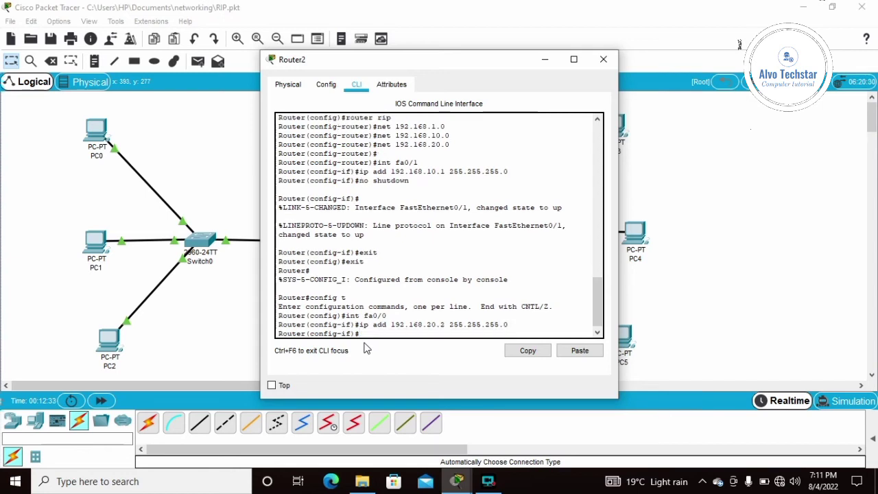
Enable Router2's interface fa0/0 with no shutdown and exit back to privileged mode
type("no shutdown")
key("Return")
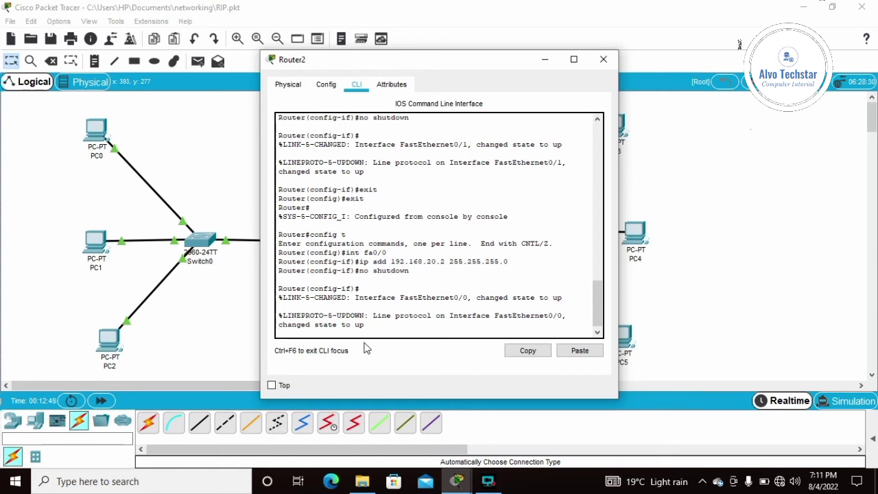
key("Return")
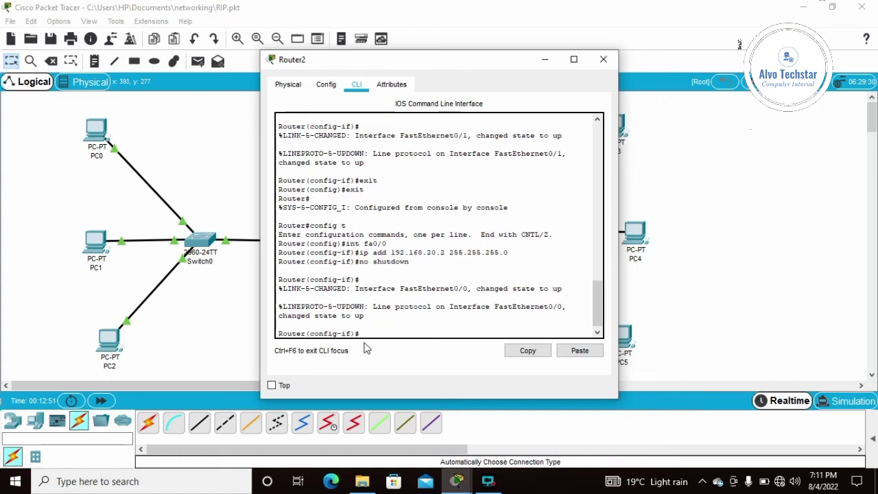
type("exit")
key("Return")
type("e")
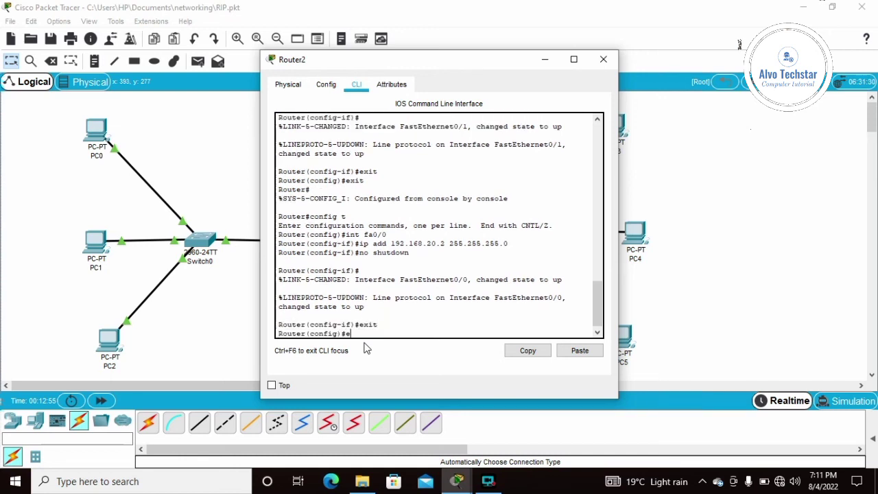
type("xit")
key("Return")
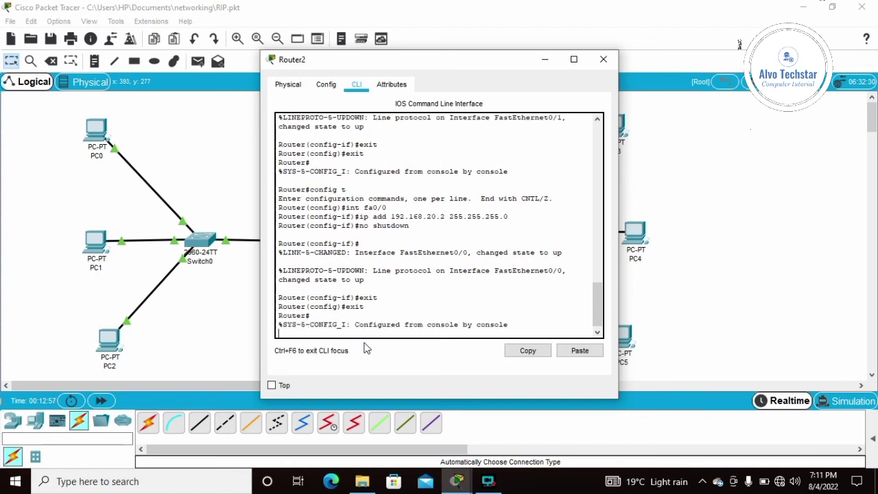
key("Return")
Ping 192.168.1.2 twice from Router2's command line to test the link to the other LAN, and close the router window
type("ping")
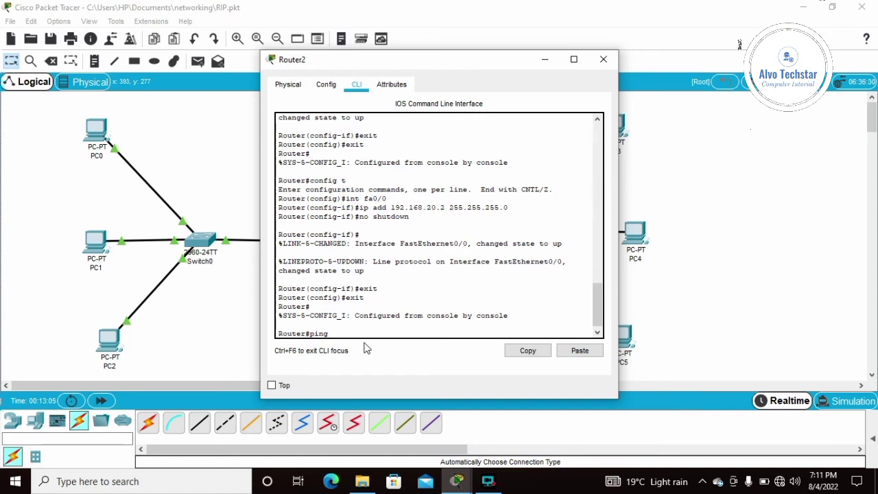
type("192.168.1.2")
key("Return")
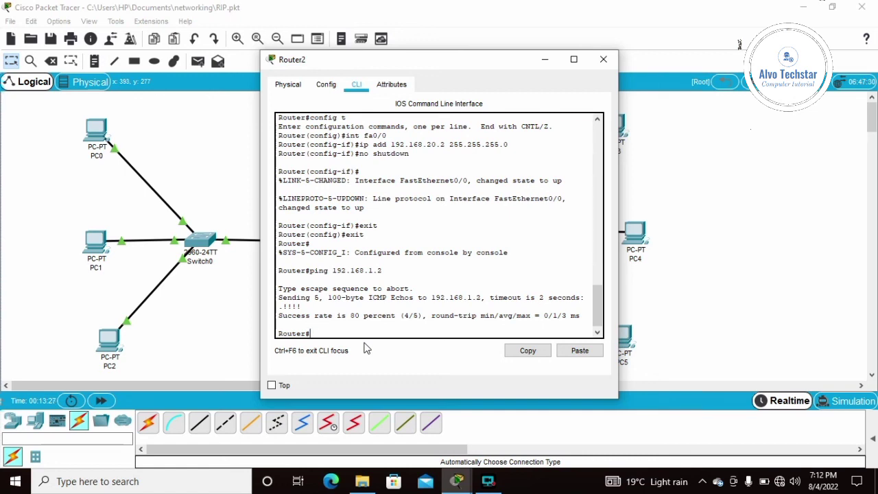
key("Up")
key("Return")
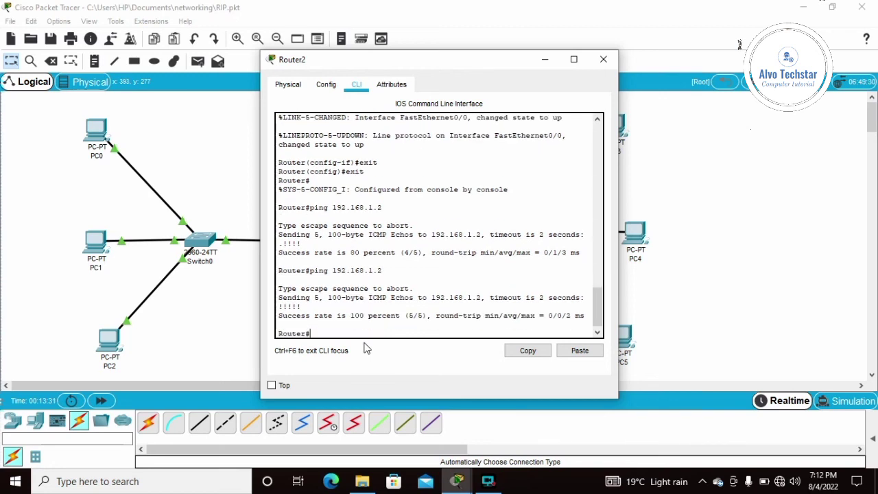
left_click(604, 62)
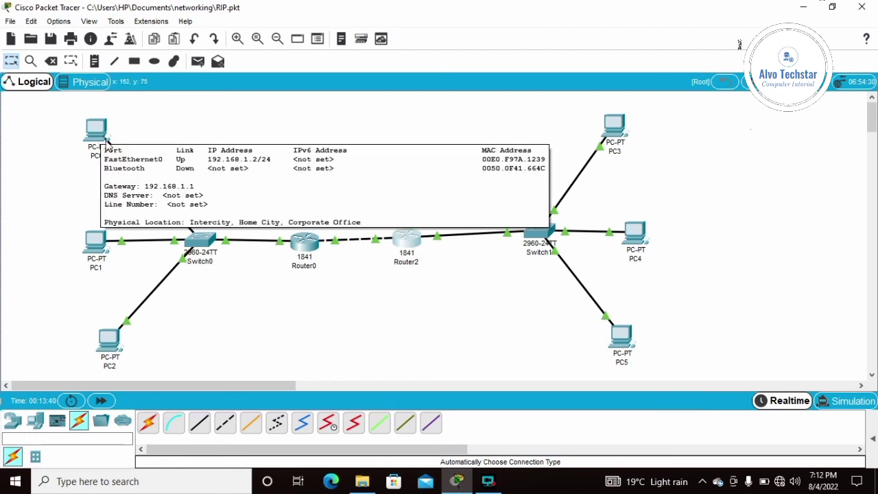
Ping 192.168.10.4 twice from PC0's Command Prompt to test connectivity between the two LANs
mouse_move(103, 142)
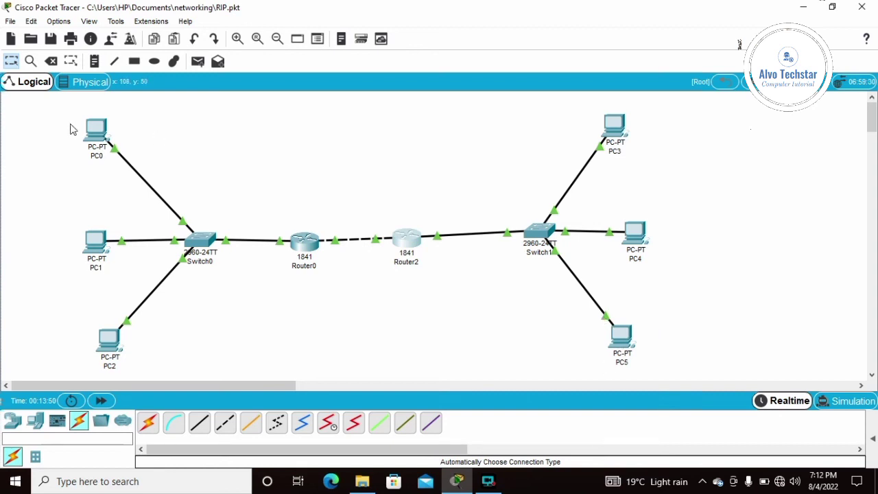
left_click(103, 128)
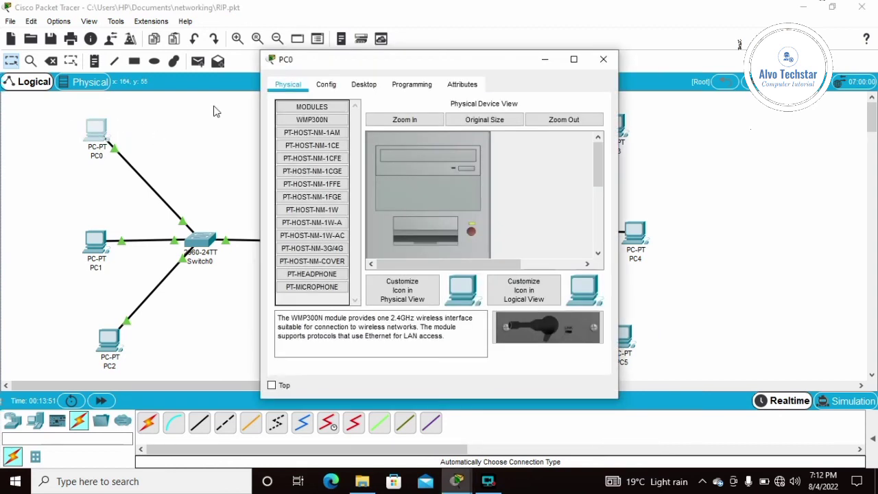
left_click(363, 85)
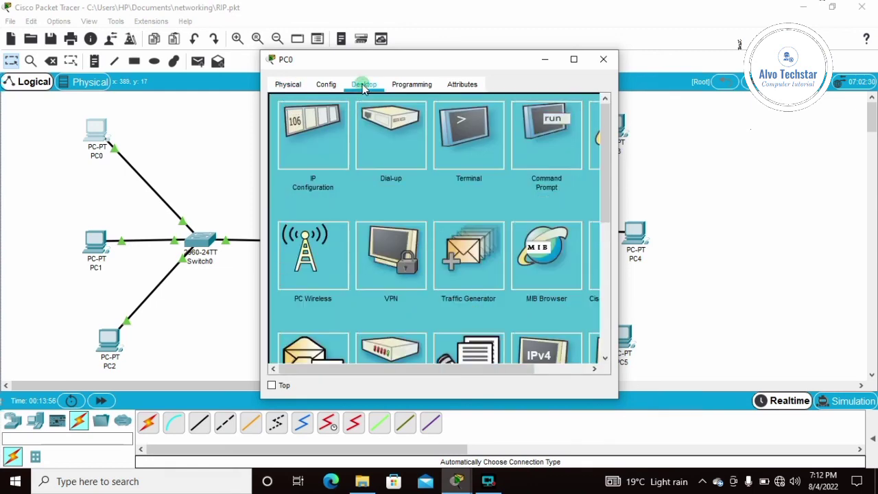
left_click(545, 144)
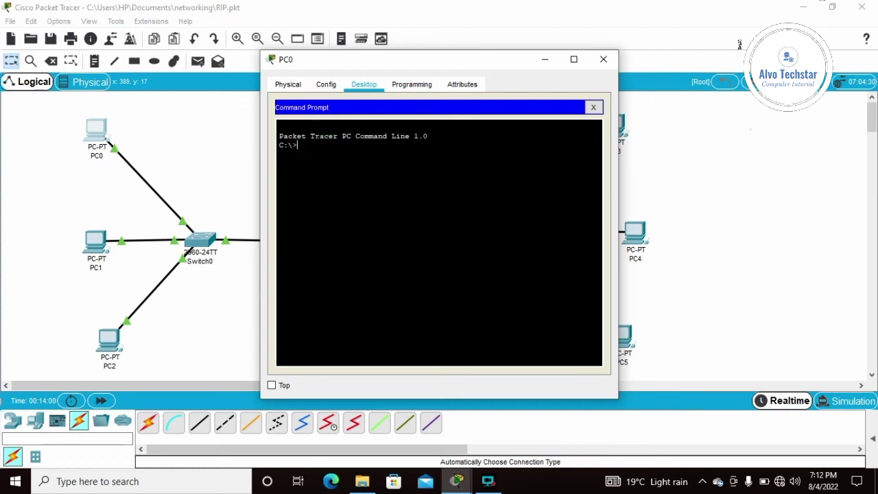
type("ping 192.168.10.4")
key("Return")
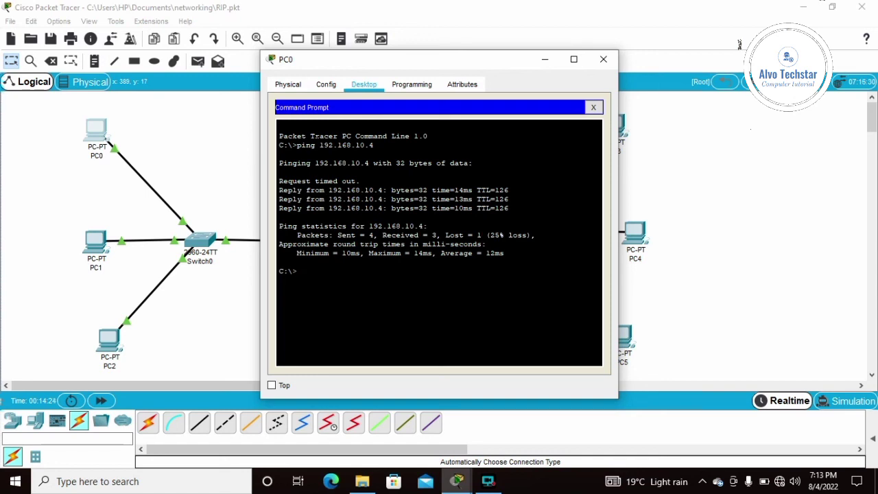
key("Up")
key("Return")
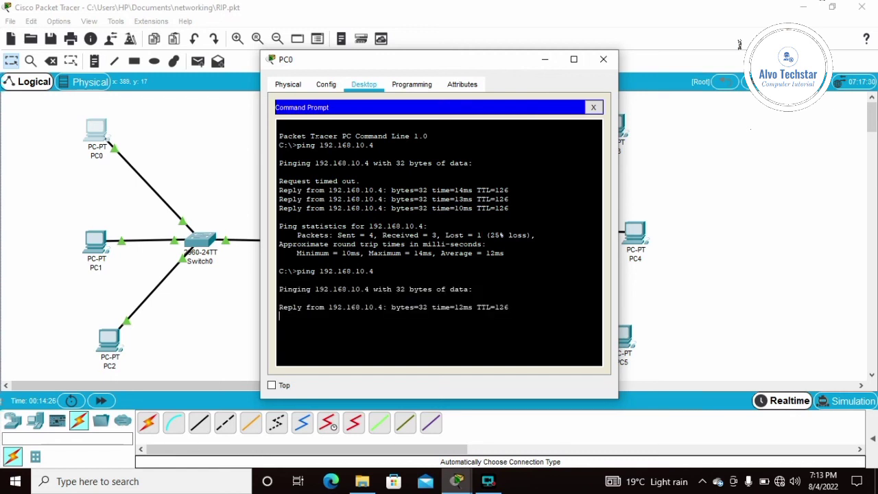